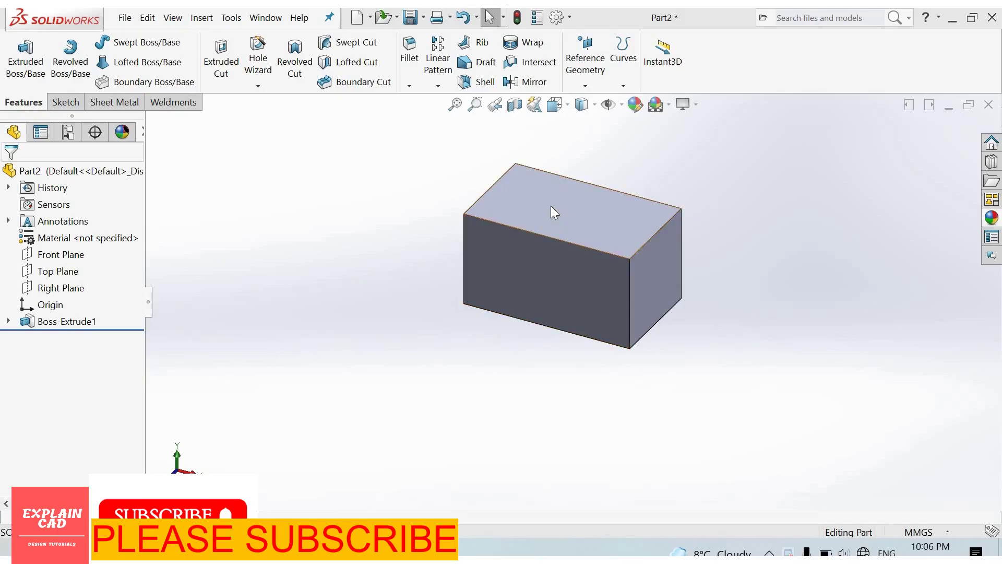
# Sketch a center rectangle centred on the origin on the block's top face, and close the sketch.
pyautogui.click(602, 173)
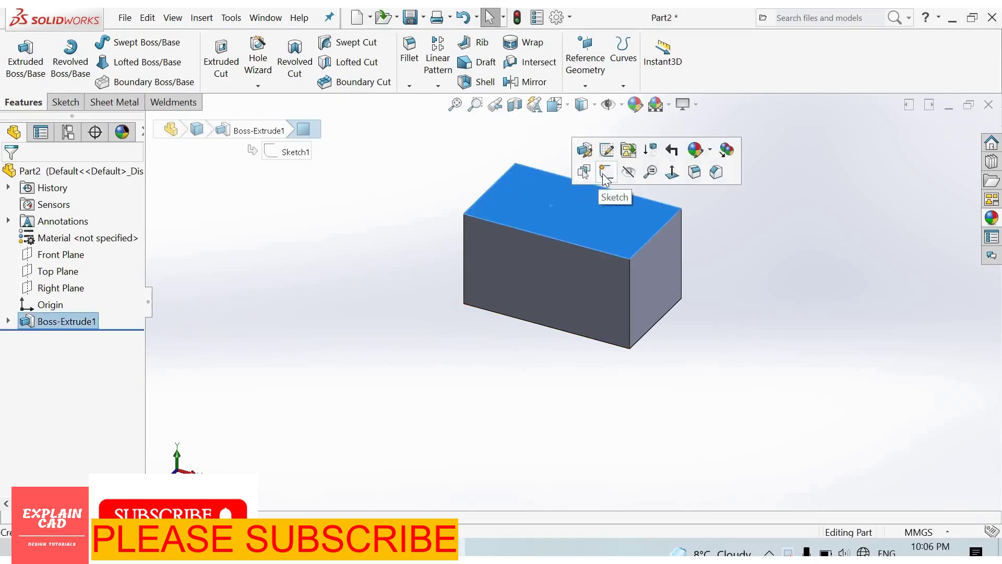
pyautogui.click(602, 174)
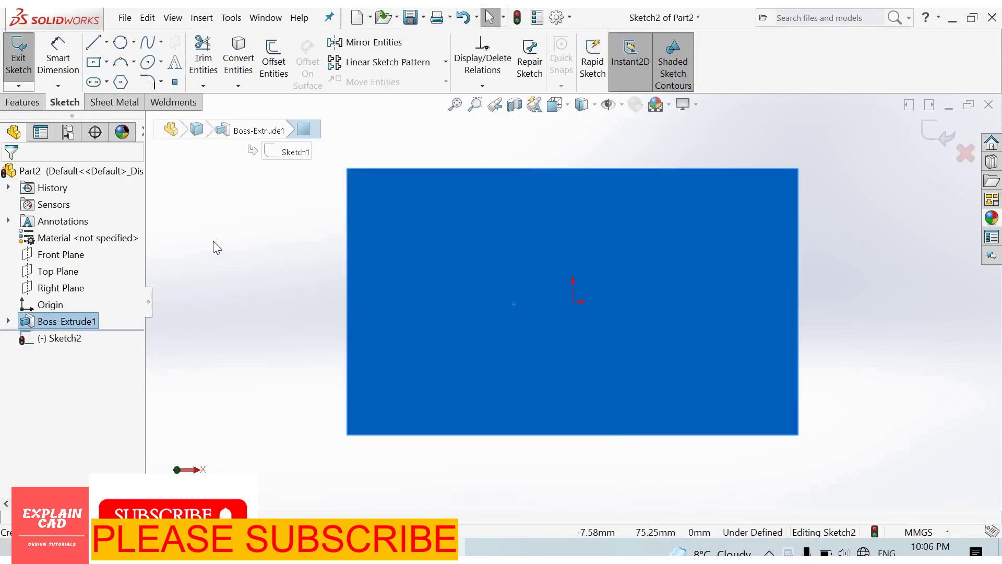
pyautogui.click(93, 61)
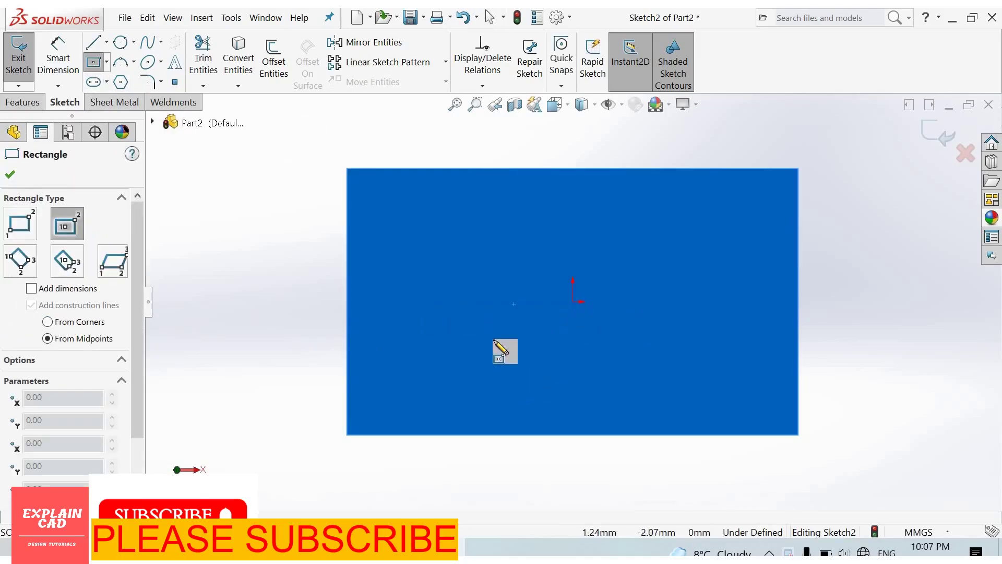
pyautogui.click(572, 301)
pyautogui.click(449, 344)
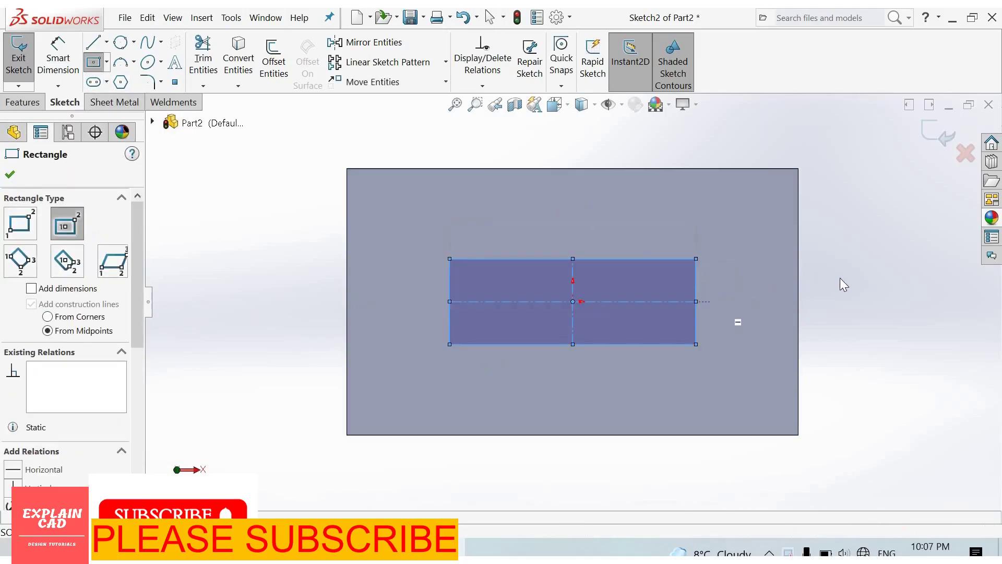
pyautogui.rightClick(840, 278)
pyautogui.click(841, 282)
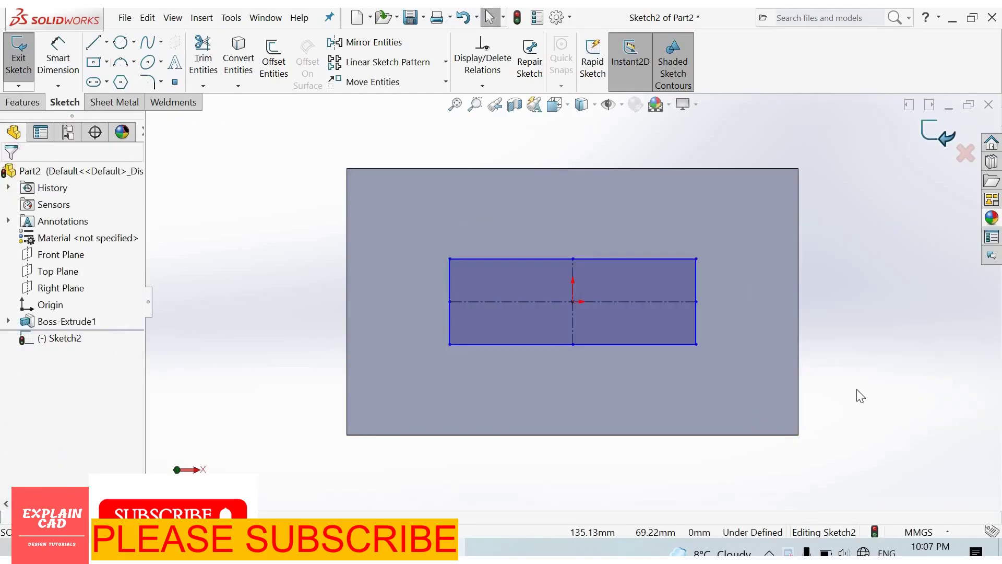
pyautogui.doubleClick(821, 397)
# Start a Wrap feature using the rectangle sketch as the source and the block's top face as the target face.
pyautogui.scroll(1, 773, 403)
pyautogui.moveTo(678, 180); pyautogui.dragTo(474, 143, button='middle')
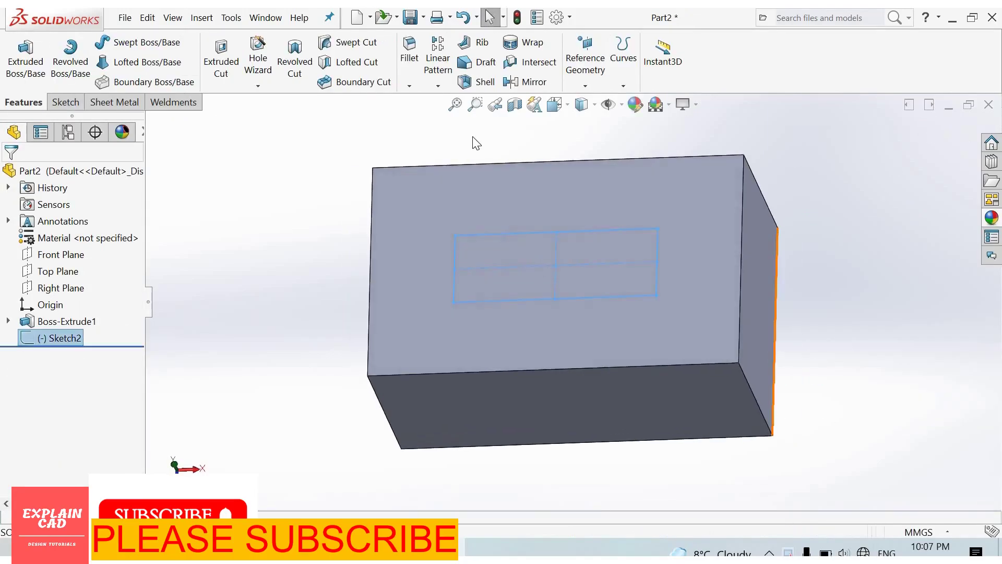
pyautogui.click(543, 49)
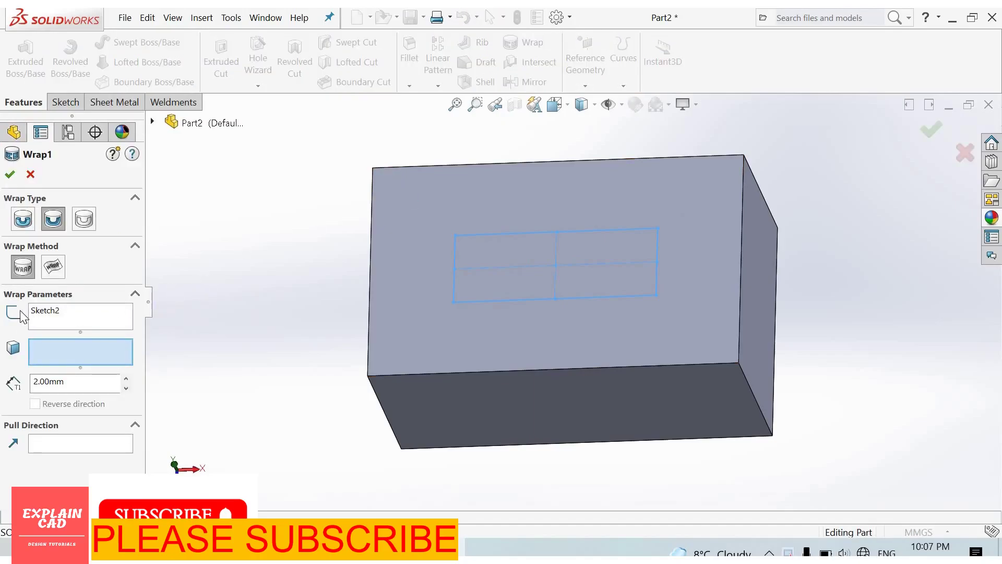
pyautogui.click(41, 312)
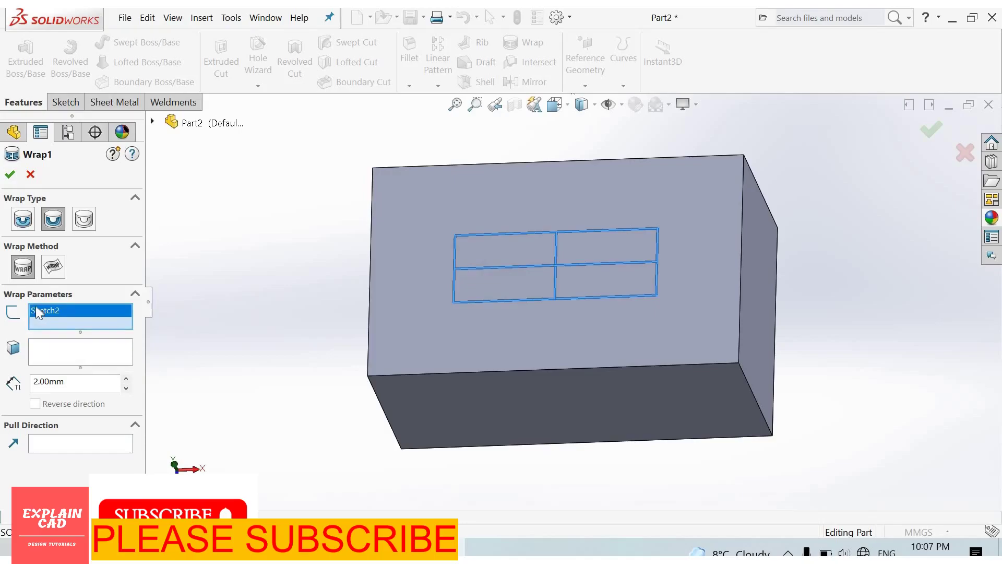
pyautogui.press('Delete')
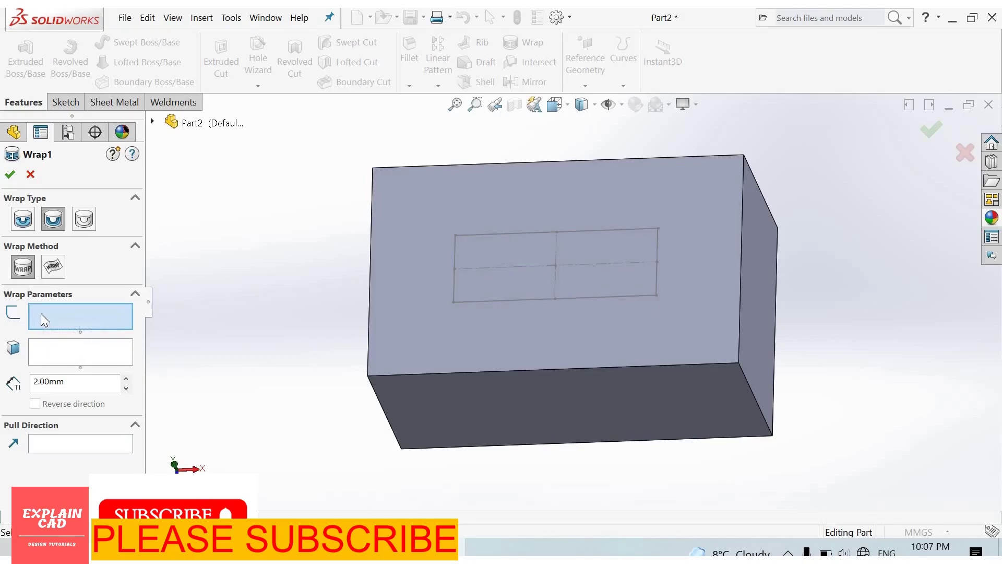
pyautogui.click(515, 301)
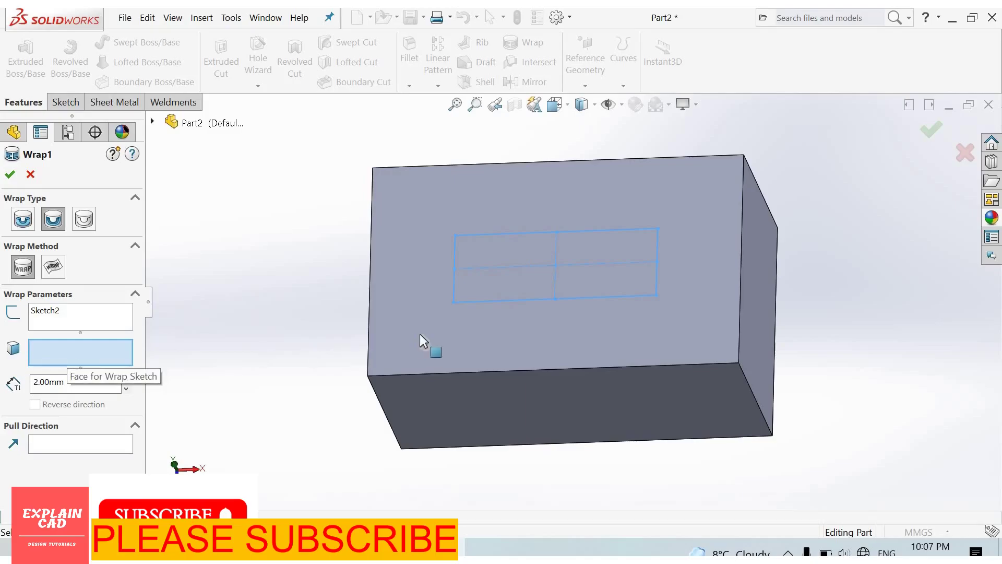
pyautogui.click(480, 308)
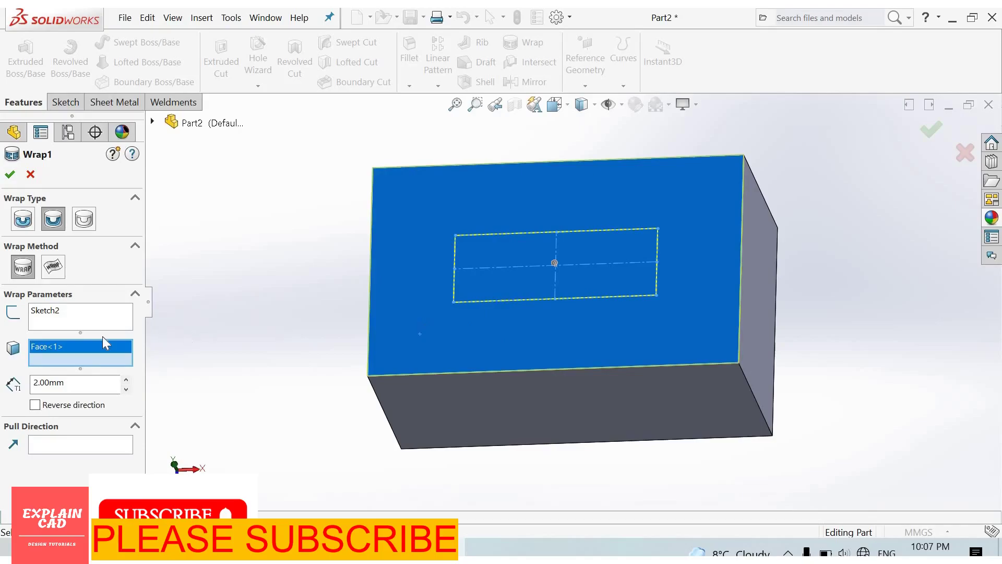
# Set the wrap type to Emboss with a 2 mm thickness and create the feature.
pyautogui.click(19, 389)
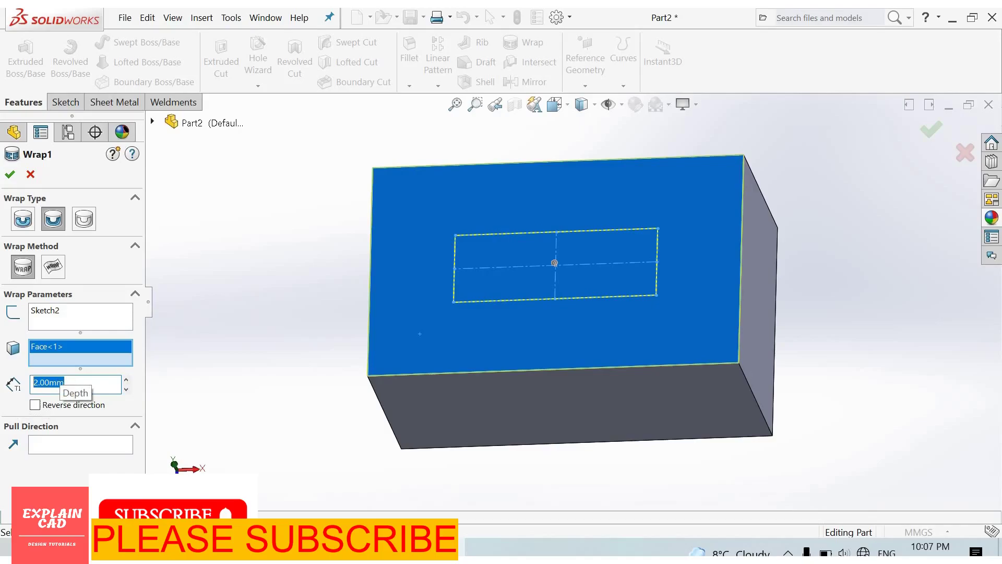
pyautogui.write('2')
pyautogui.click(23, 224)
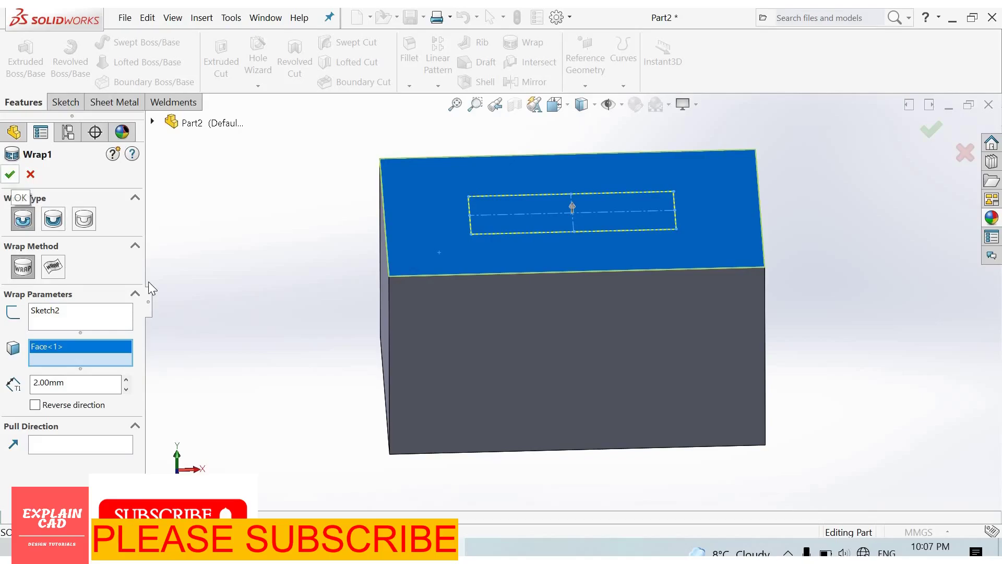
pyautogui.rightClick(574, 265)
pyautogui.scroll(-2, 563, 212)
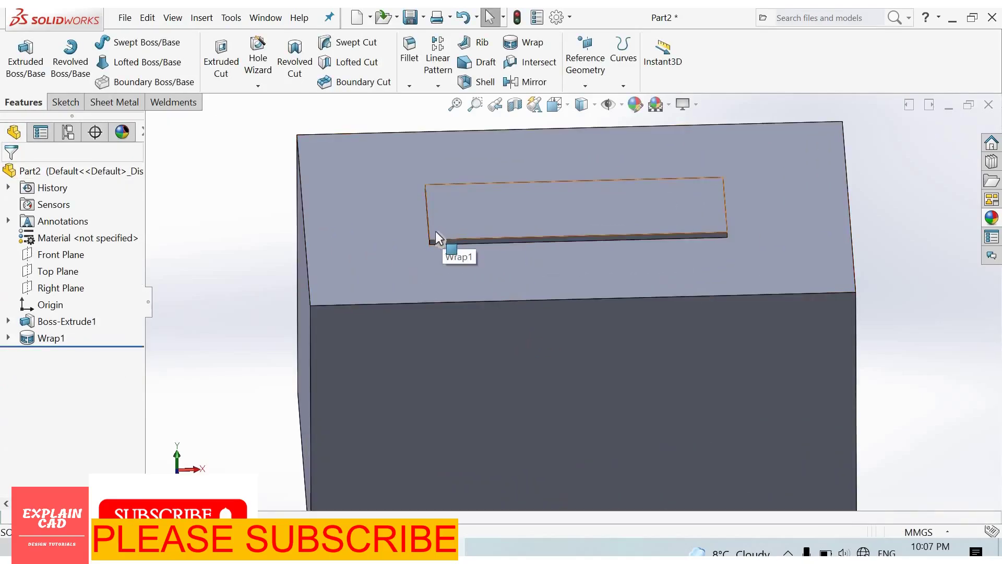
pyautogui.scroll(-2, 457, 240)
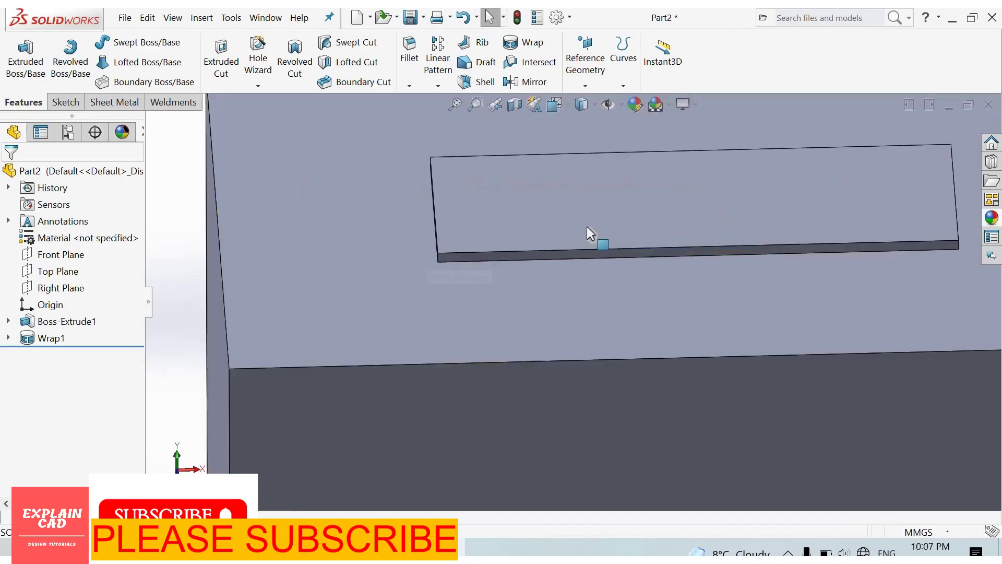
pyautogui.click(464, 246)
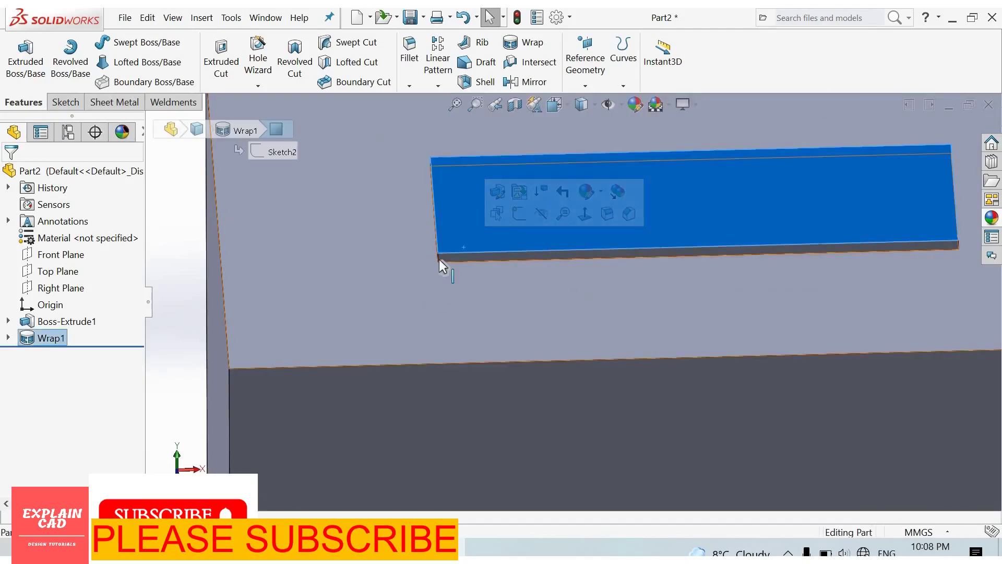
pyautogui.click(440, 265)
pyautogui.click(437, 258)
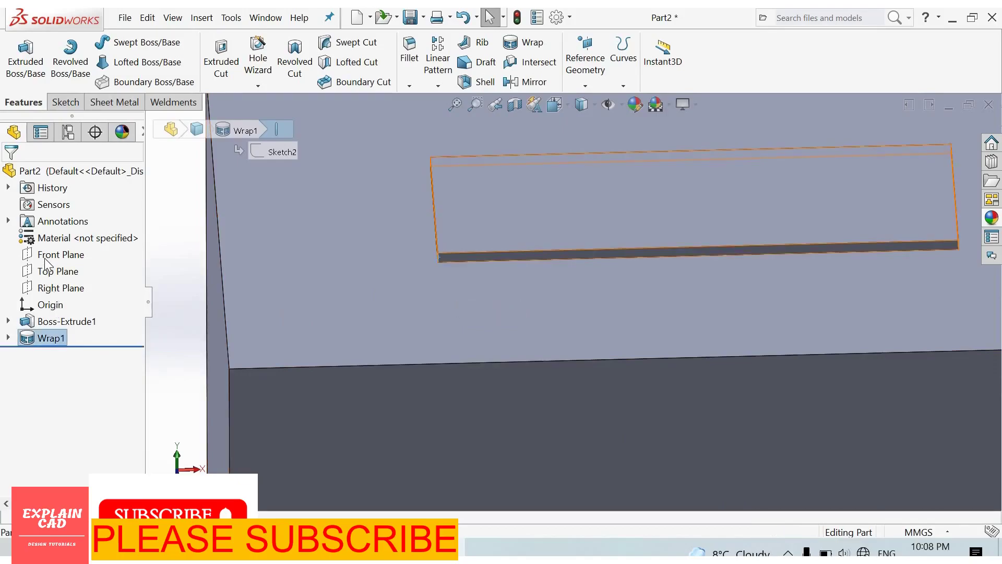
# Edit the wrap feature to change its type to Deboss.
pyautogui.rightClick(51, 338)
pyautogui.click(48, 275)
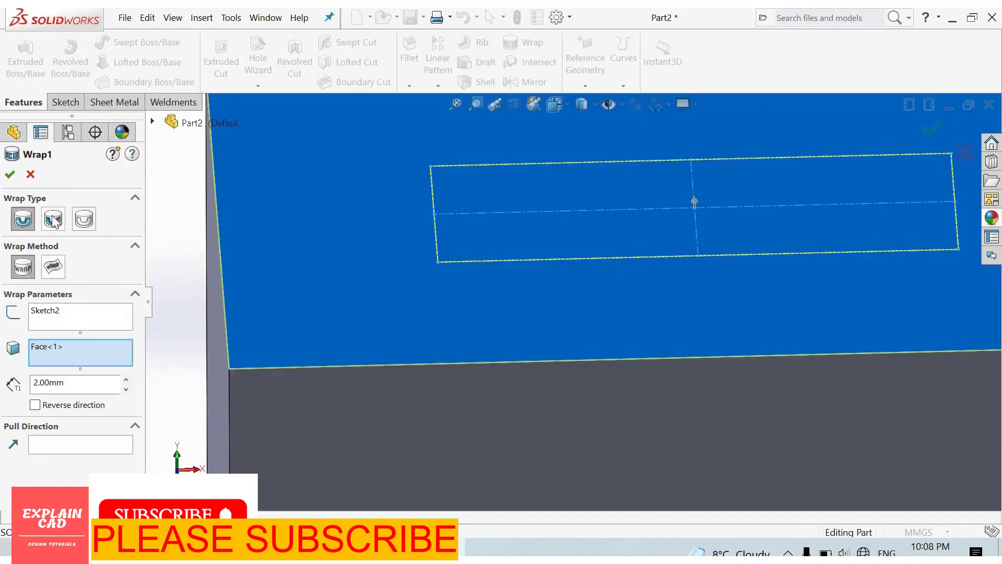
pyautogui.click(54, 219)
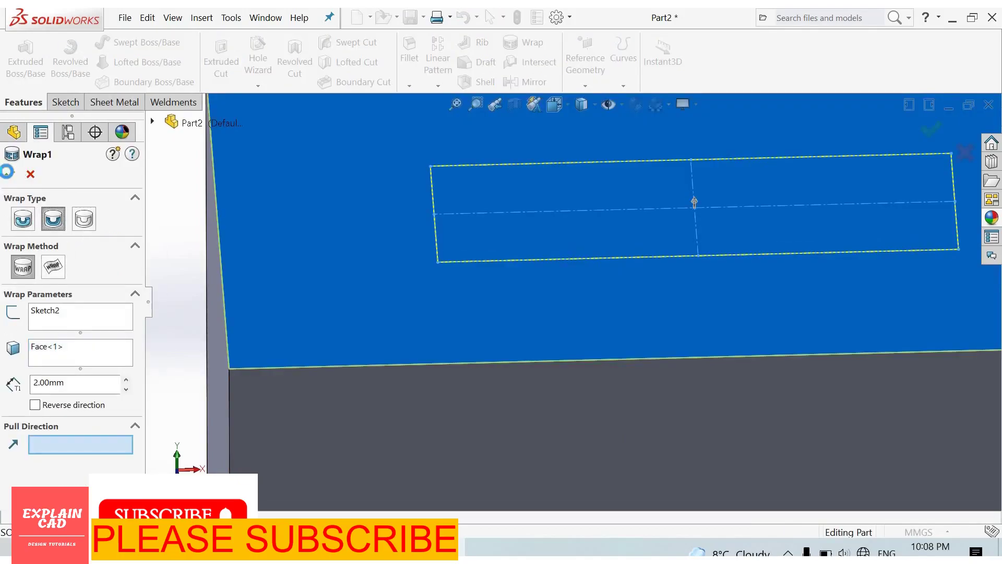
pyautogui.press('Return')
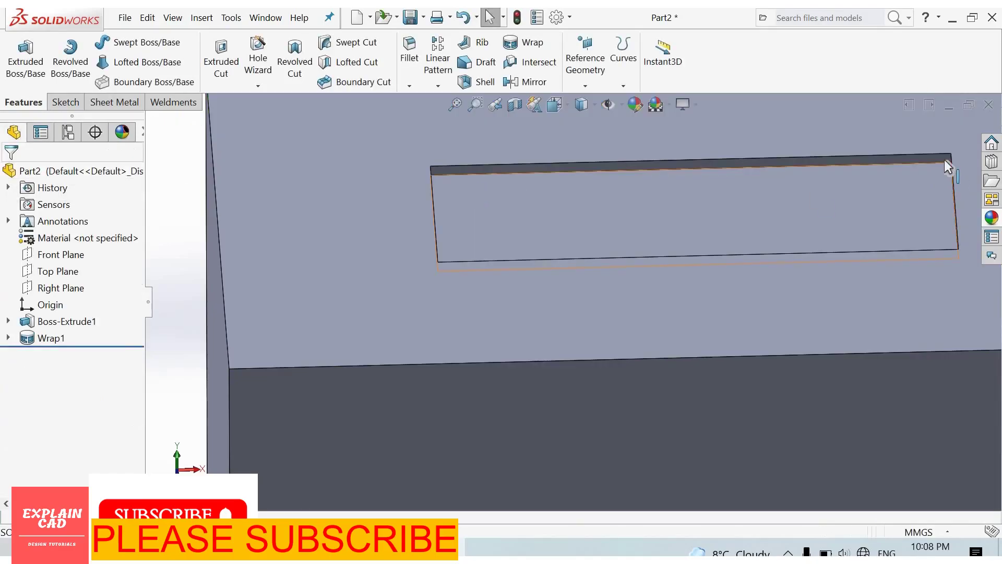
pyautogui.scroll(-5, 894, 194)
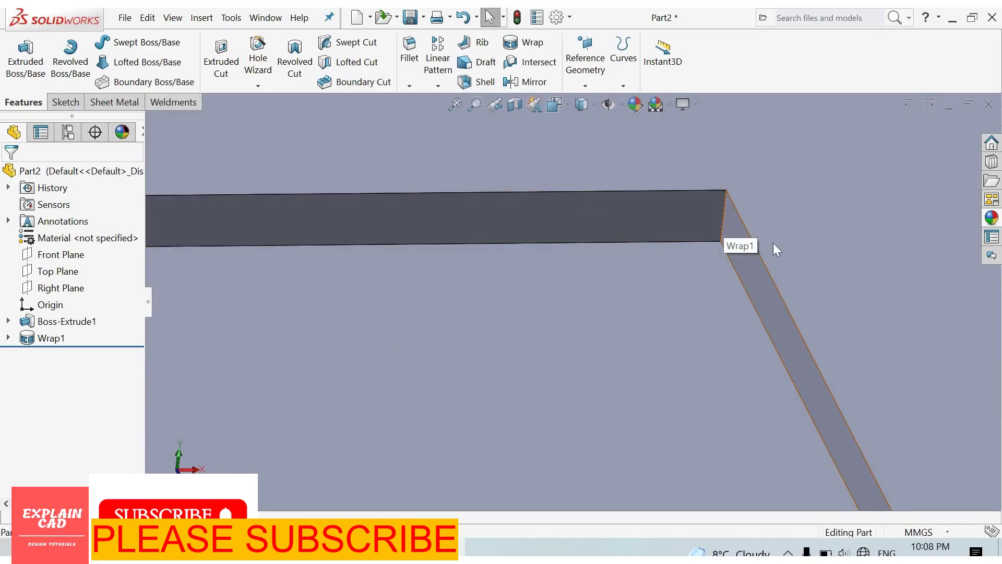
pyautogui.scroll(5, 656, 308)
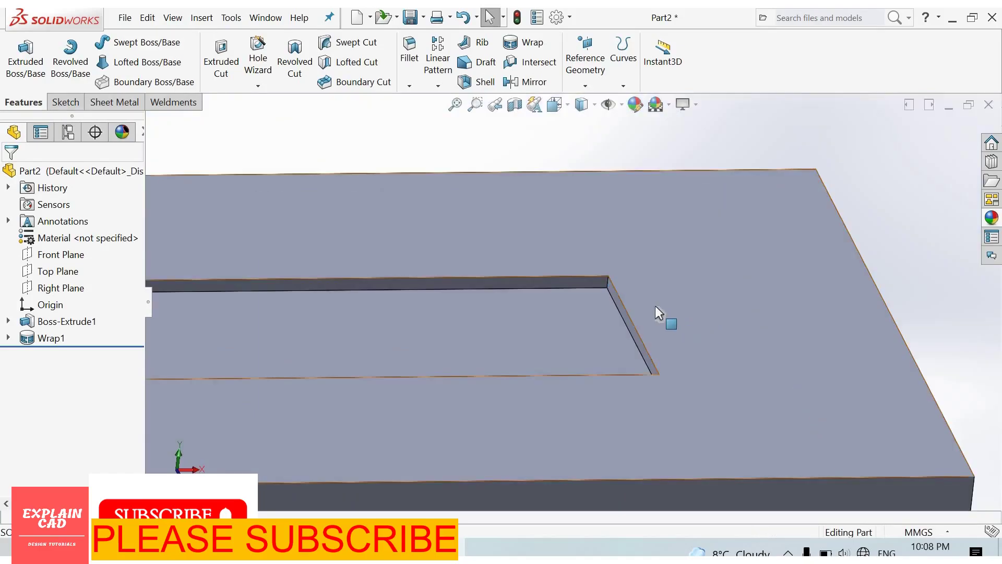
# Set the wrap feature's deboss depth to 5 mm.
pyautogui.click(42, 340)
pyautogui.click(38, 299)
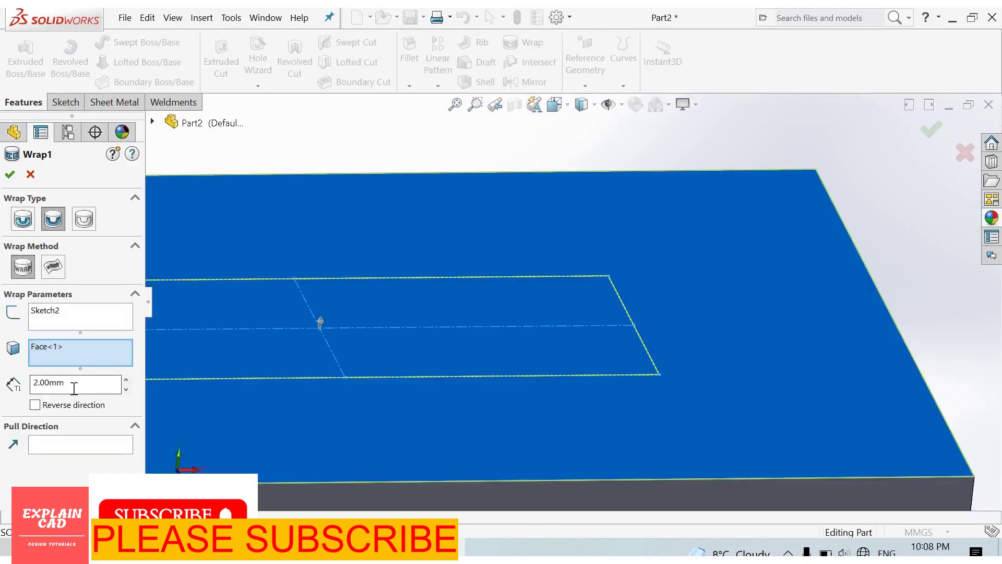
pyautogui.doubleClick(59, 383)
pyautogui.write('5')
pyautogui.rightClick(588, 307)
pyautogui.moveTo(597, 311); pyautogui.dragTo(381, 214, button='middle')
pyautogui.scroll(3, 381, 214)
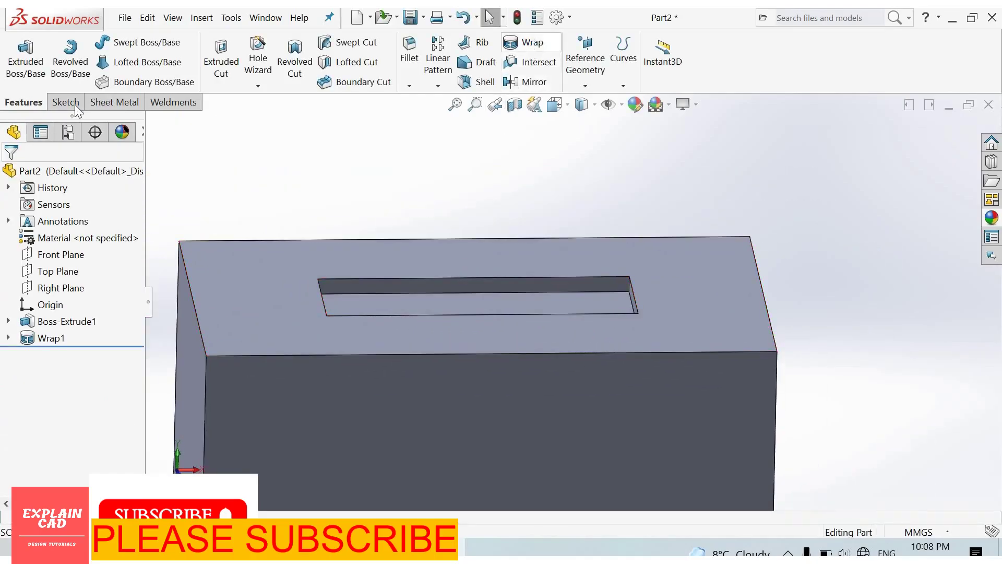
# Edit the wrap feature to change its type to Scribe.
pyautogui.press('Escape')
pyautogui.click(55, 338)
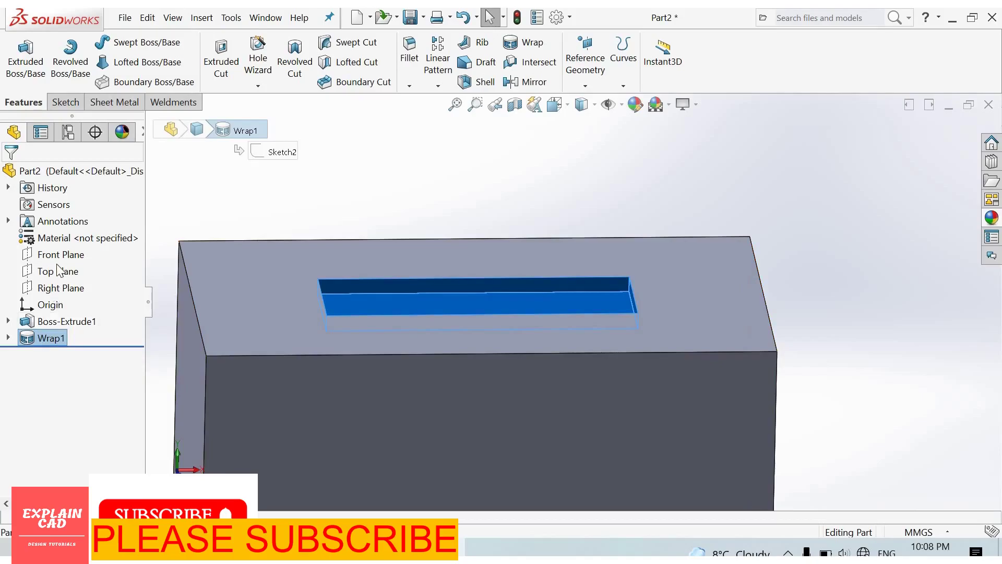
pyautogui.rightClick(51, 338)
pyautogui.click(52, 265)
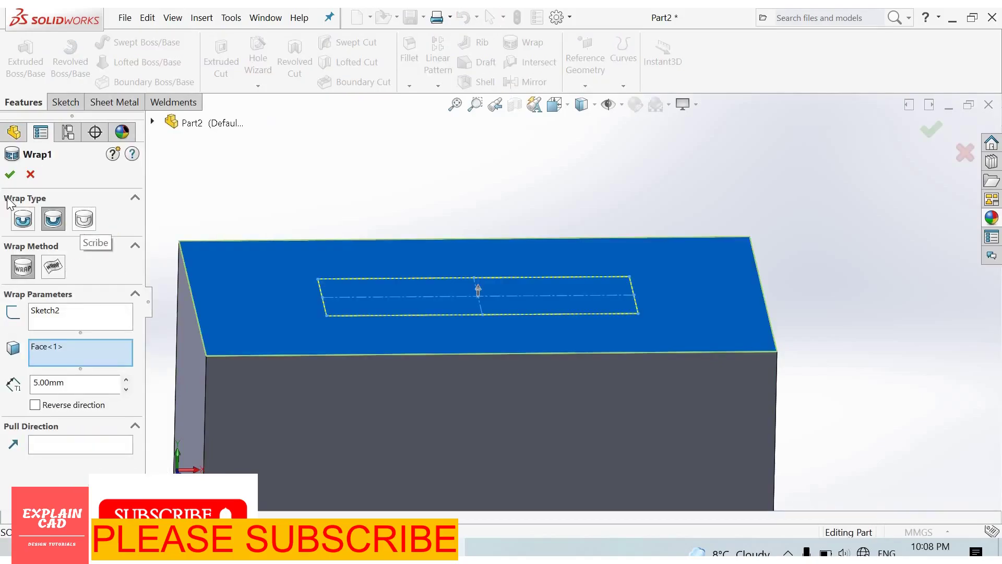
pyautogui.press('Return')
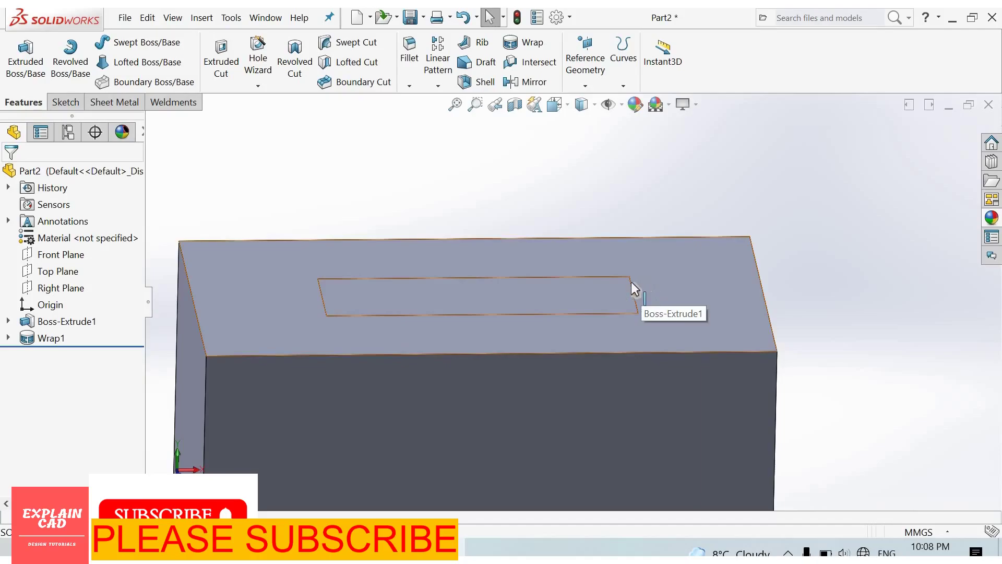
# Examine how the scribed rectangle splits the block's top face by selecting the inner and surrounding faces.
pyautogui.click(626, 286)
pyautogui.scroll(-3, 626, 286)
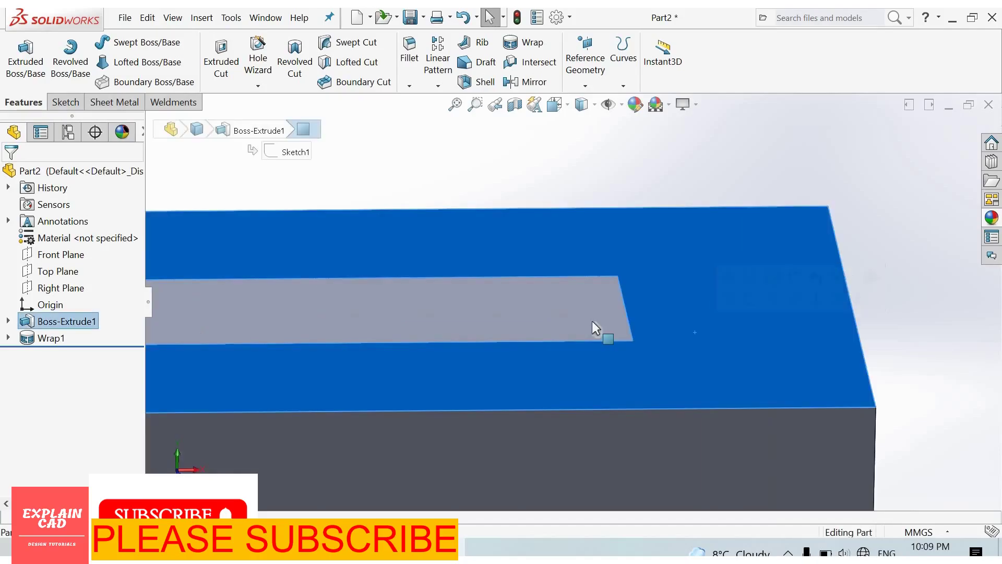
pyautogui.click(648, 334)
pyautogui.scroll(3, 628, 350)
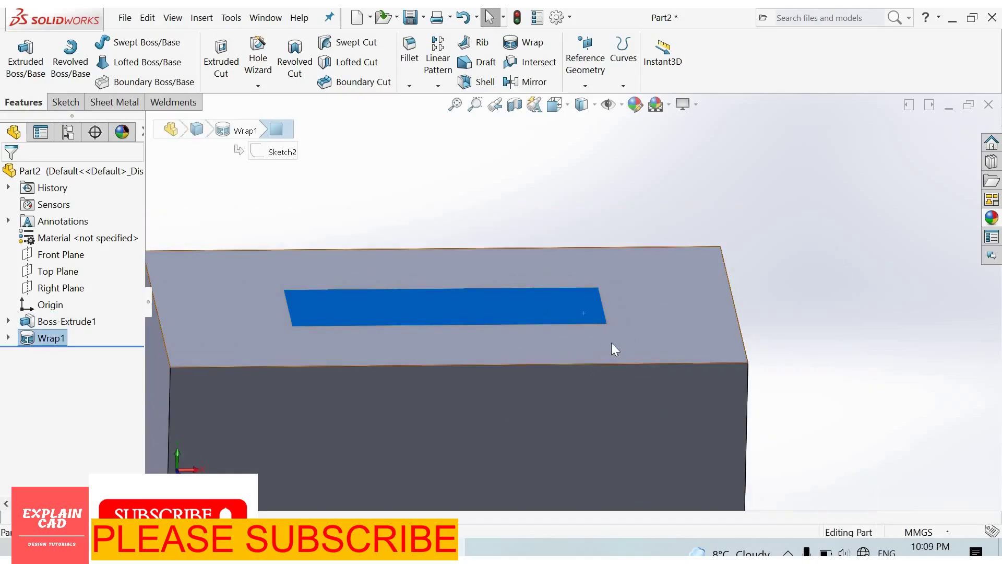
pyautogui.click(612, 343)
pyautogui.click(519, 307)
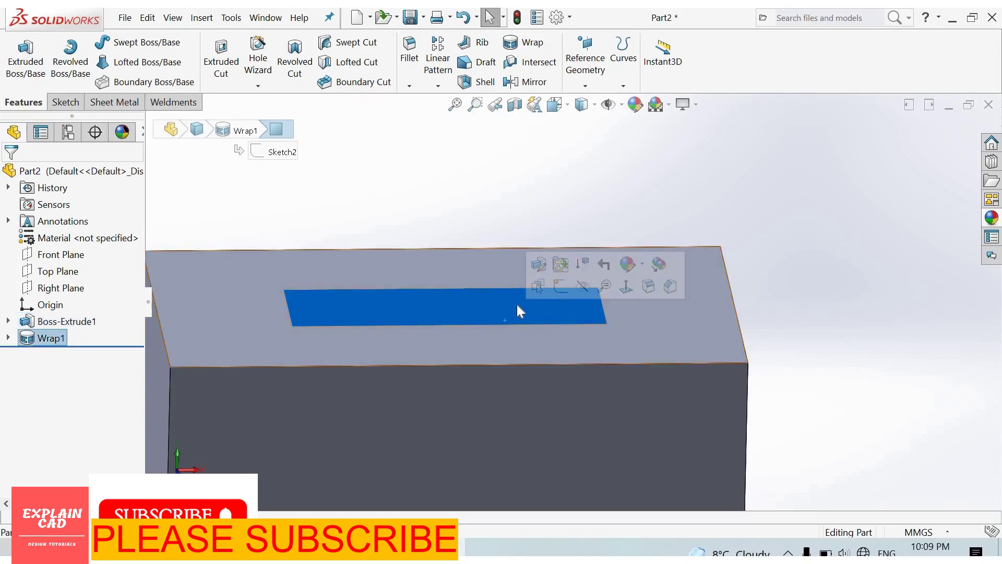
pyautogui.click(555, 330)
pyautogui.press('Escape')
pyautogui.scroll(3, 57, 325)
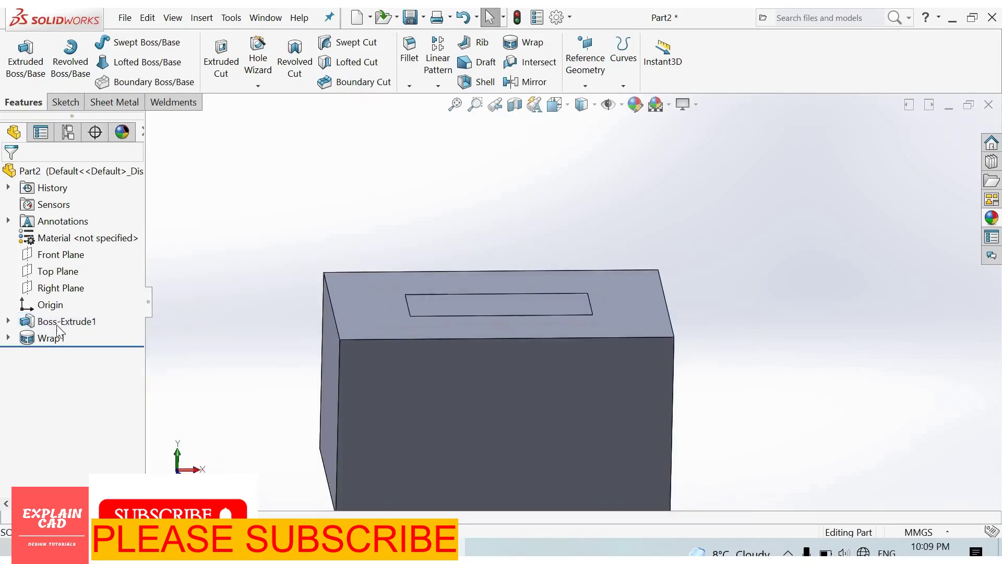
# Create a new part and start a sketch on the Top Plane.
pyautogui.hotkey('ctrl', 'n')
pyautogui.click(81, 257)
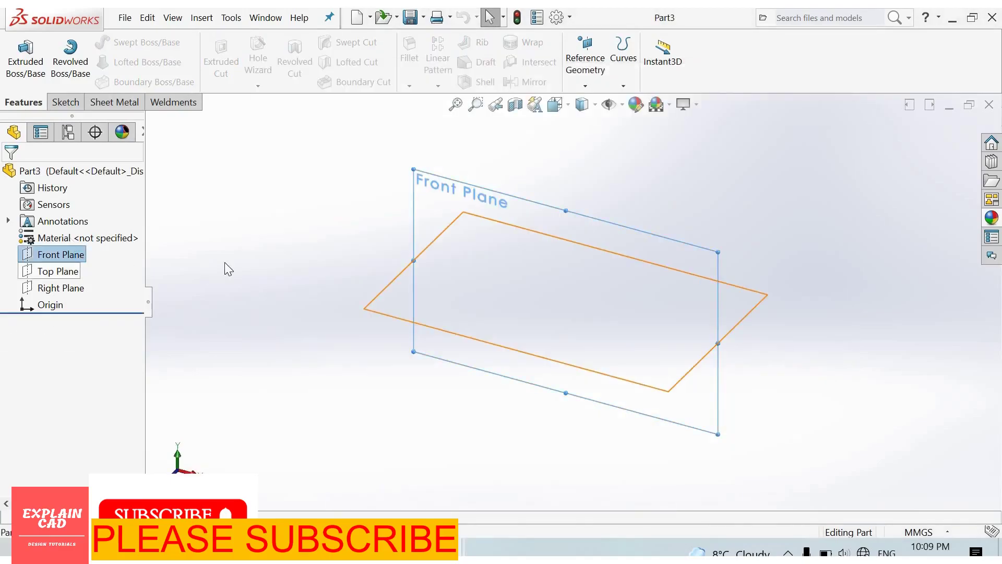
pyautogui.click(57, 271)
pyautogui.press('s')
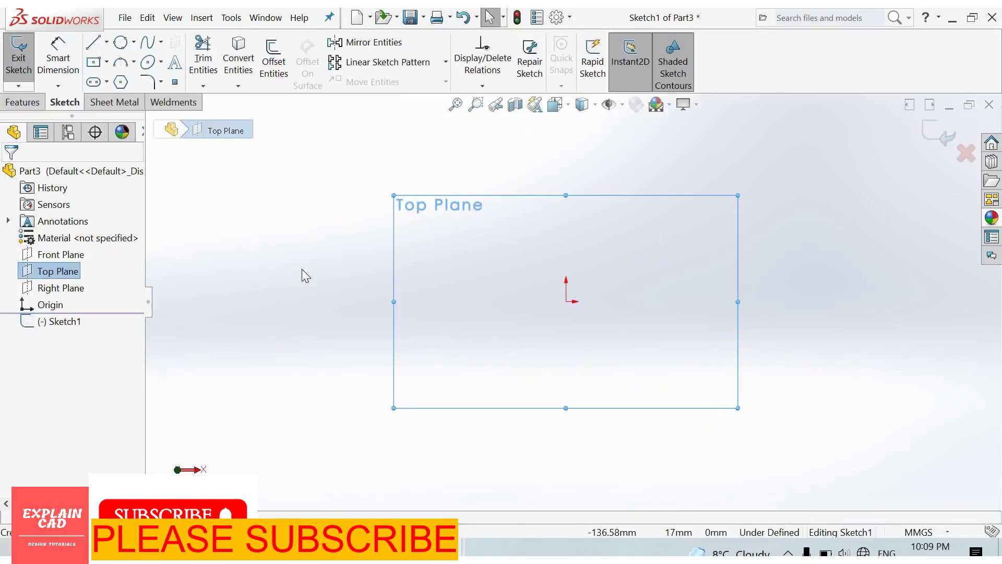
# Sketch a circle about 131 mm in diameter centred on the origin.
pyautogui.moveTo(361, 269); pyautogui.dragTo(303, 244, button='right')
pyautogui.click(565, 301)
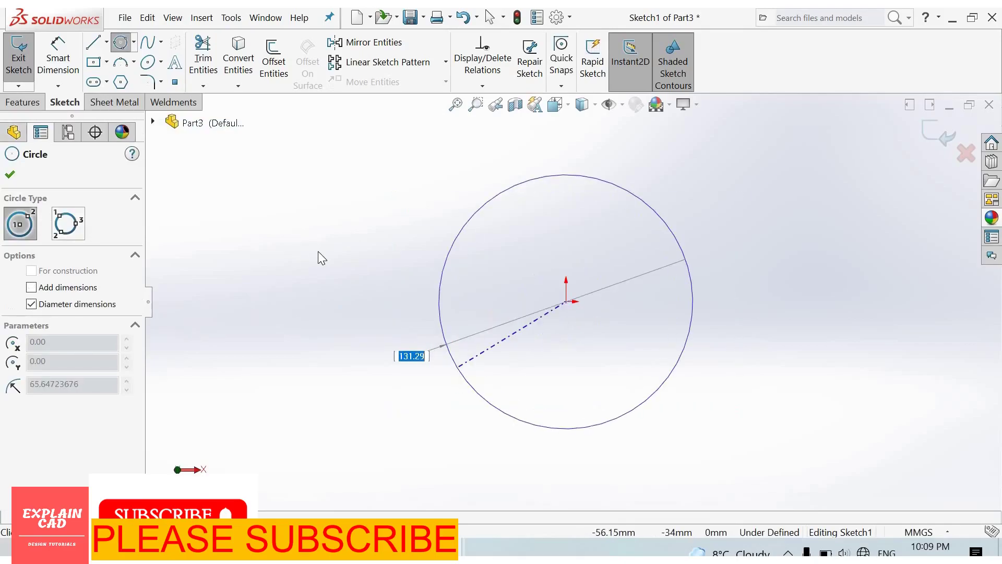
pyautogui.click(459, 367)
pyautogui.rightClick(299, 241)
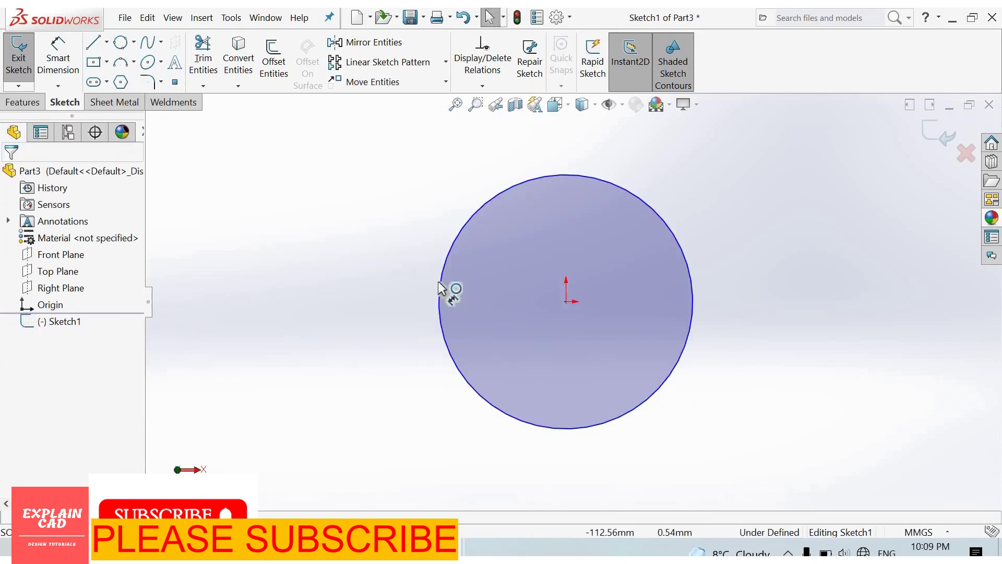
# Dimension the circle's diameter as 100 mm.
pyautogui.click(437, 280)
pyautogui.click(302, 281)
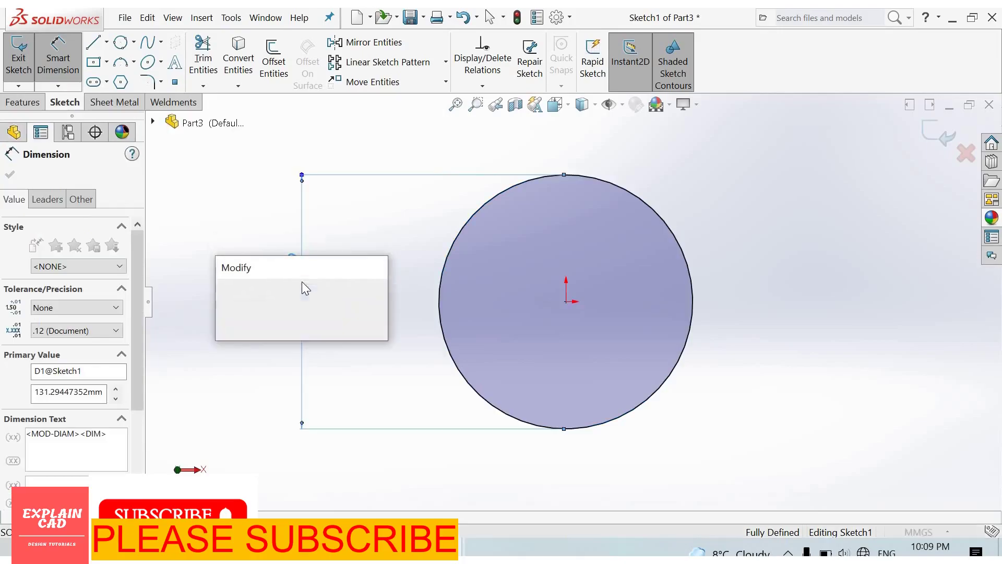
pyautogui.write('100')
pyautogui.press('Return')
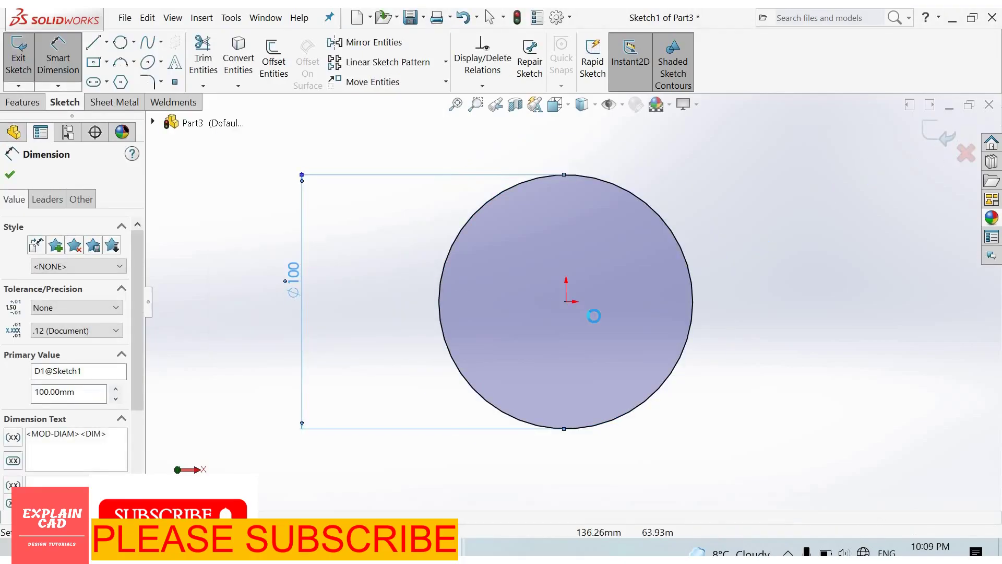
# Extrude the circle 150 mm with the Mid Plane end condition to form a solid cylinder.
pyautogui.click(24, 68)
pyautogui.click(25, 67)
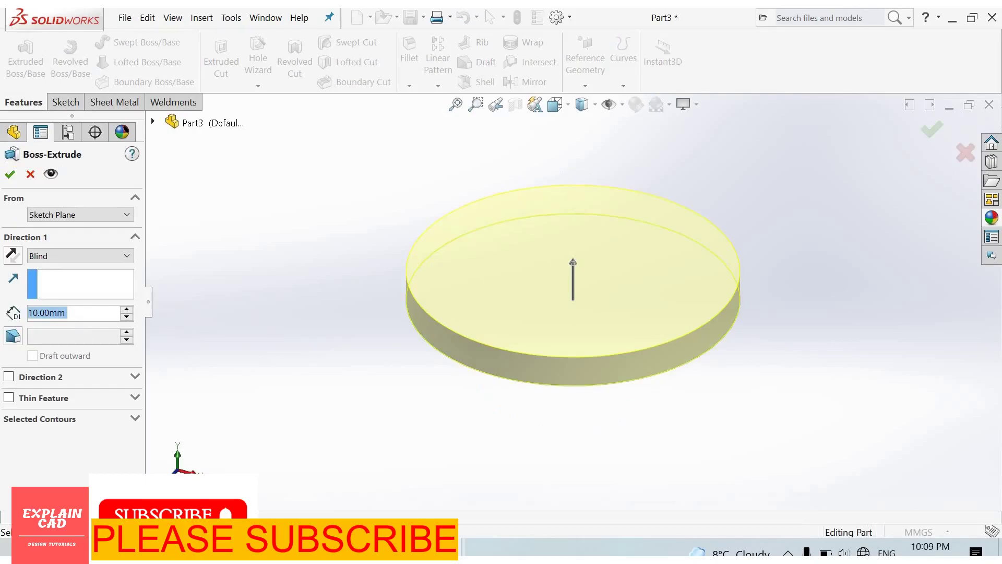
pyautogui.write('150')
pyautogui.press('Return')
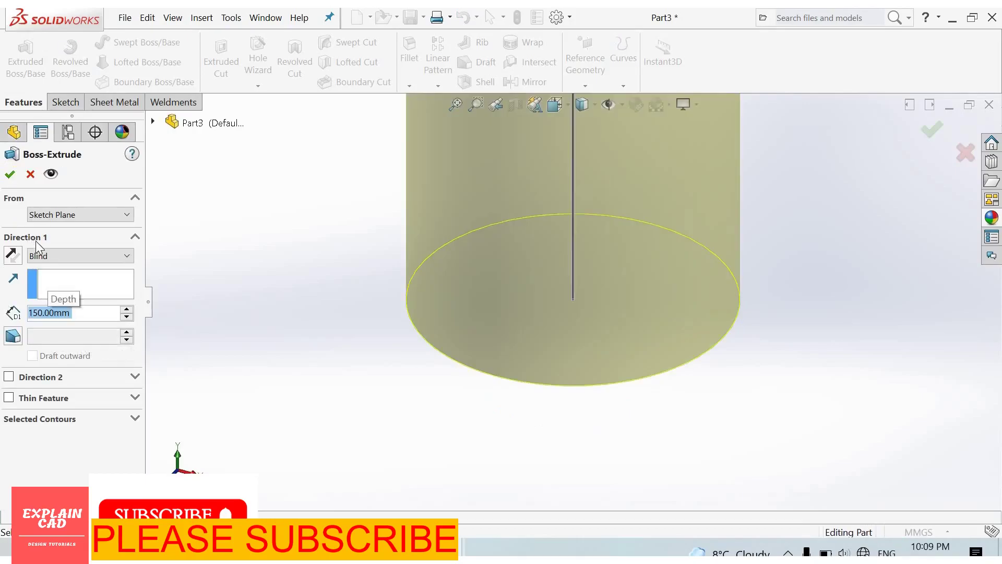
pyautogui.click(47, 257)
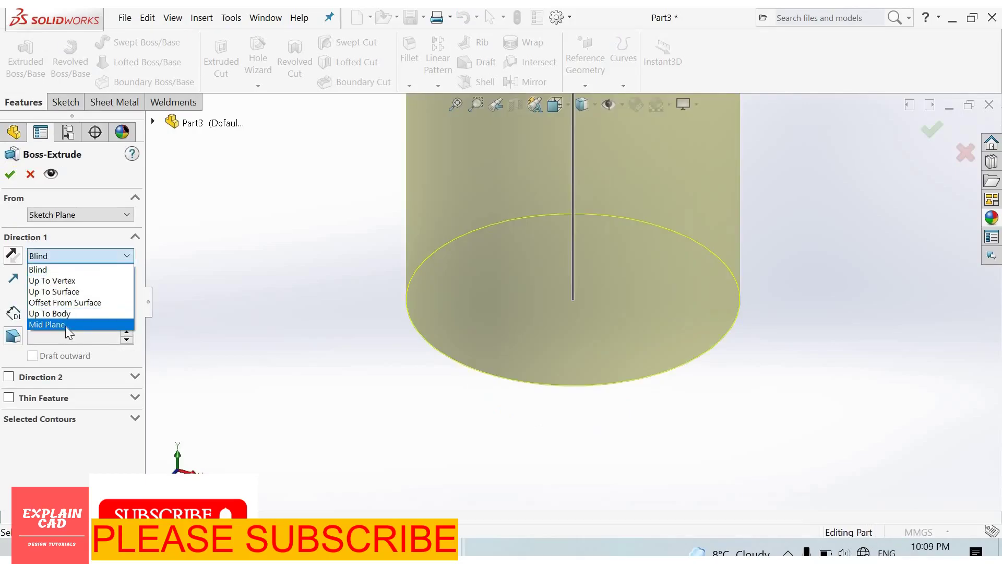
pyautogui.click(9, 178)
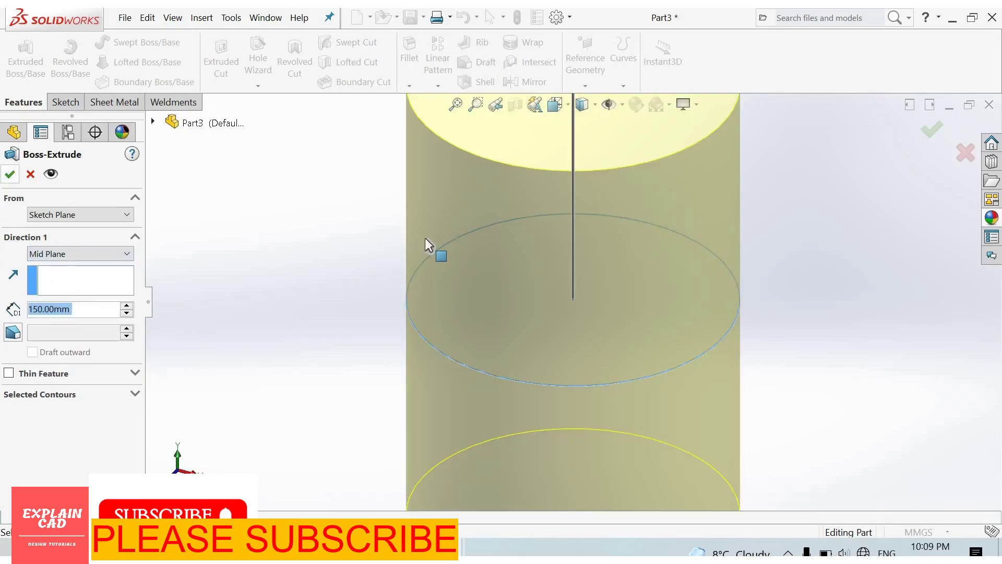
pyautogui.press('f')
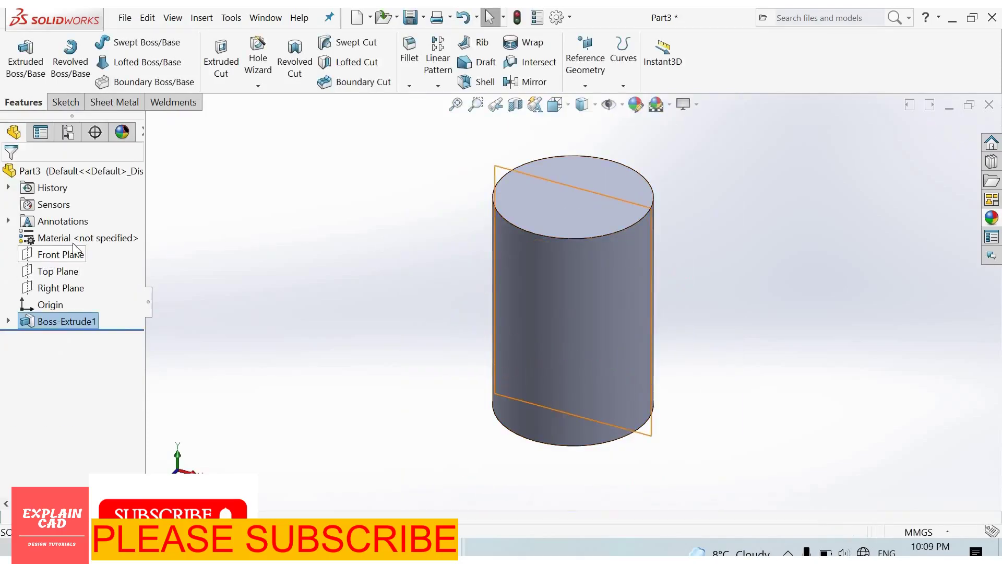
# Create a reference plane offset 50 mm from the Front Plane, touching the cylinder's side.
pyautogui.click(61, 254)
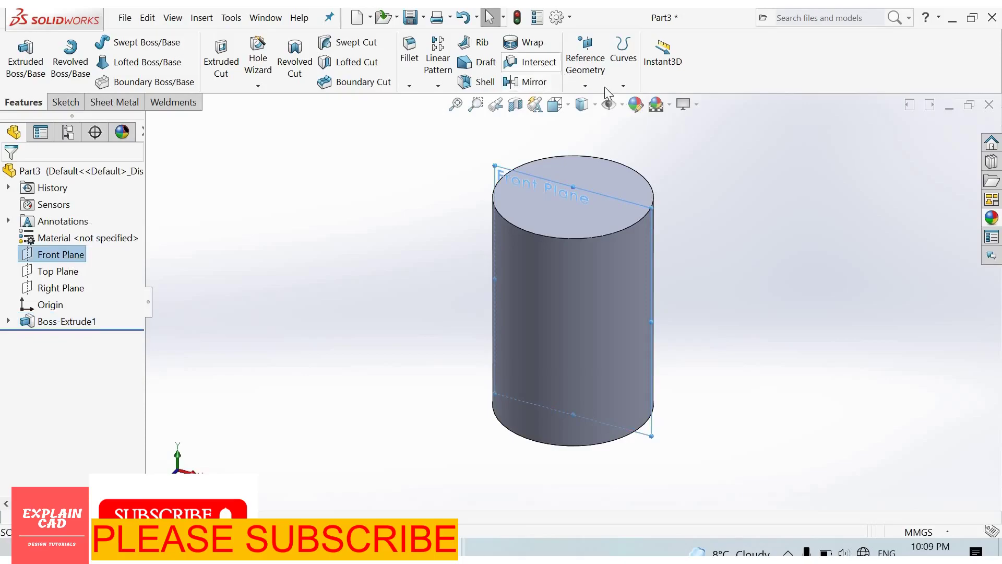
pyautogui.press('Escape')
pyautogui.click(590, 86)
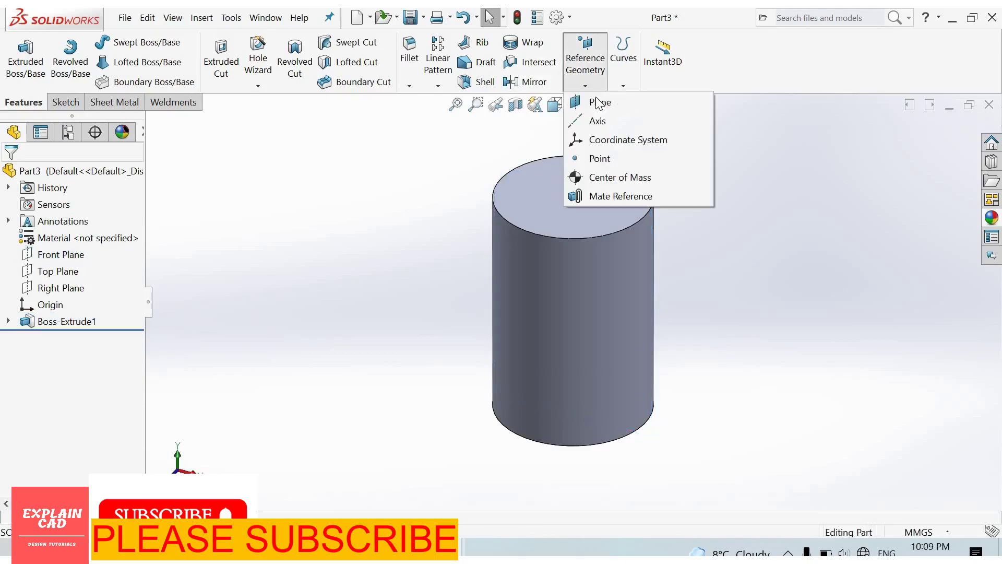
pyautogui.click(600, 103)
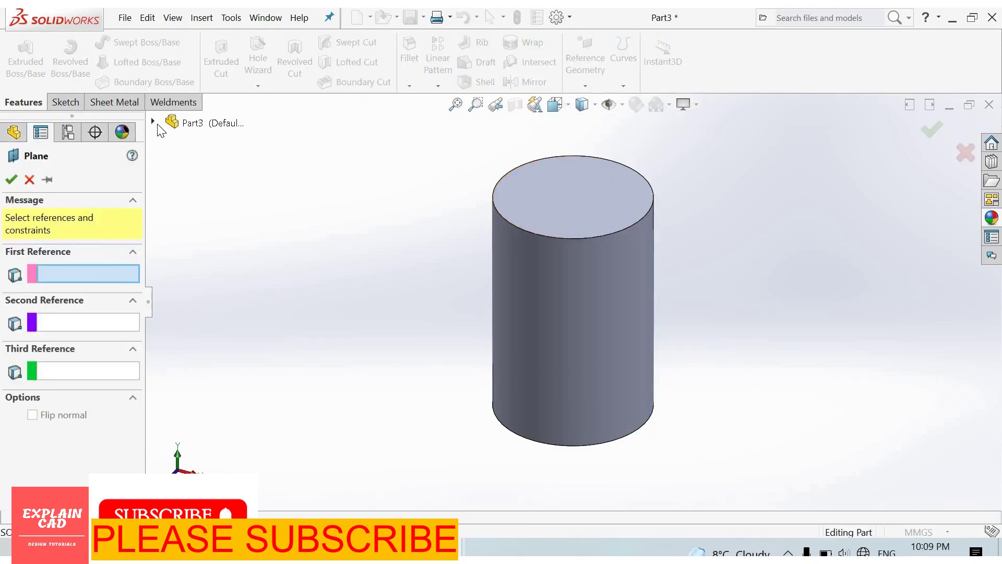
pyautogui.press('c')
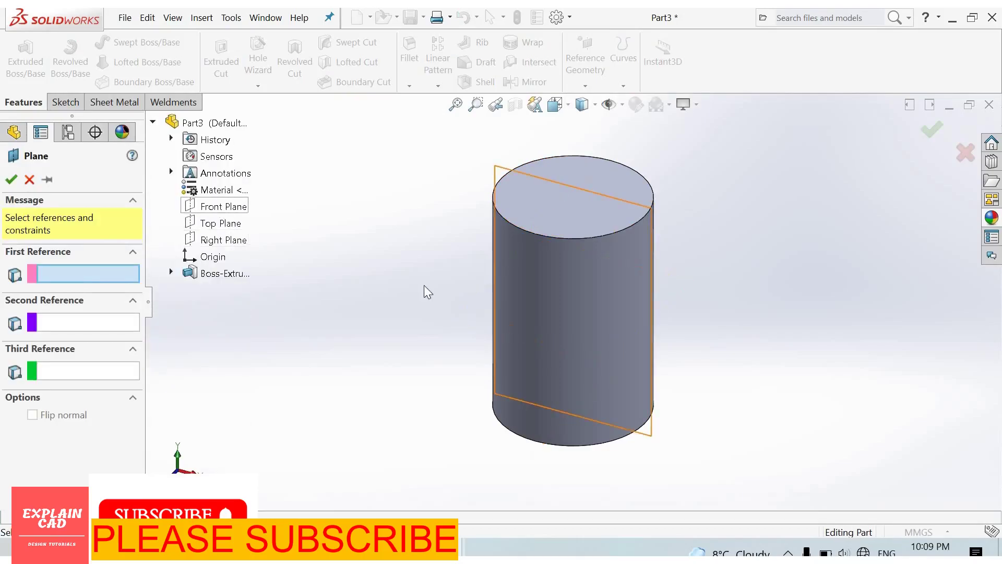
pyautogui.click(223, 206)
pyautogui.moveTo(402, 295); pyautogui.dragTo(396, 301, button='middle')
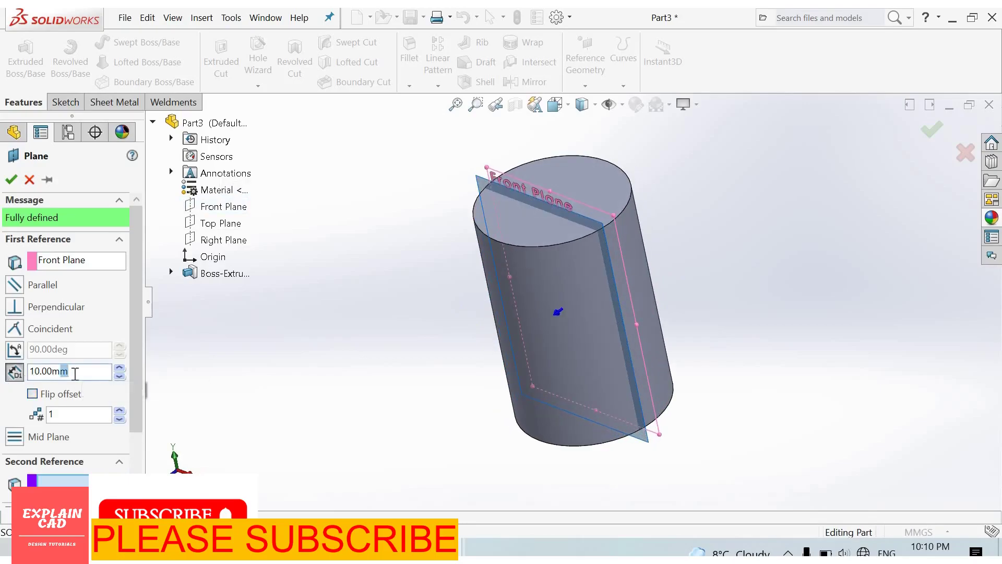
pyautogui.click(14, 372)
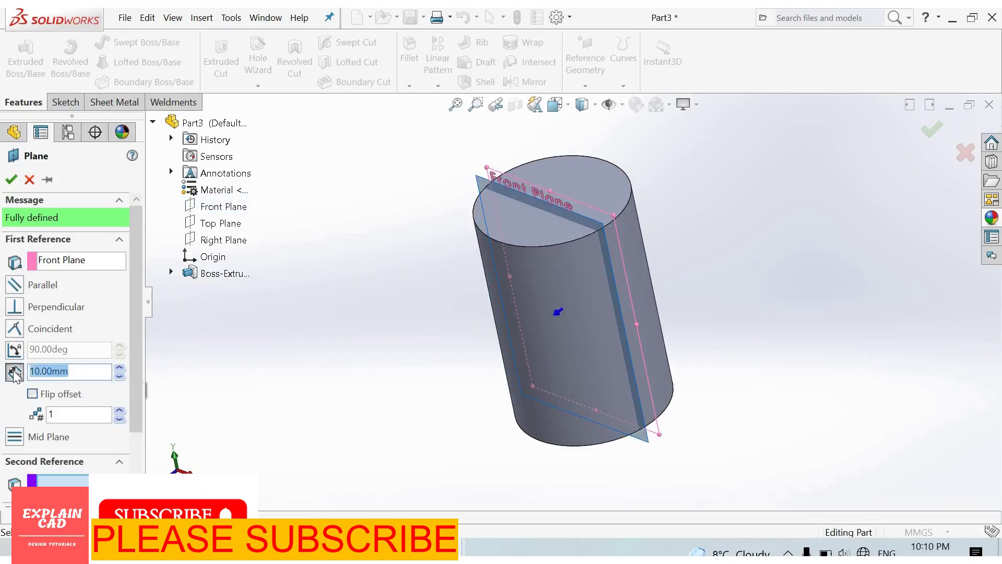
pyautogui.write('50')
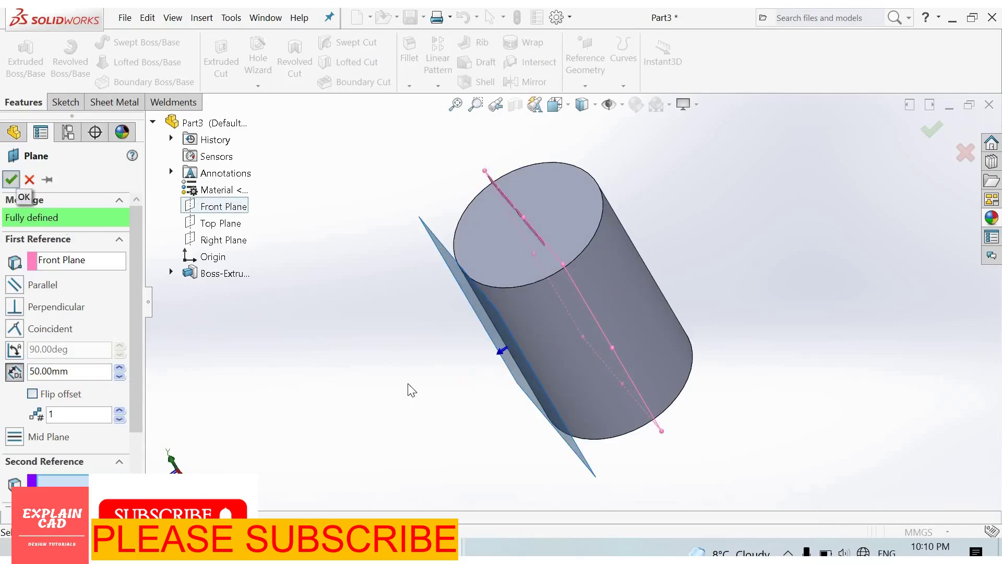
pyautogui.click(11, 180)
# Start a sketch on the new offset plane in front of the cylinder.
pyautogui.moveTo(39, 342); pyautogui.dragTo(41, 341, button='middle')
pyautogui.click(55, 337)
pyautogui.click(61, 337)
pyautogui.press('Escape')
pyautogui.click(61, 336)
pyautogui.click(71, 319)
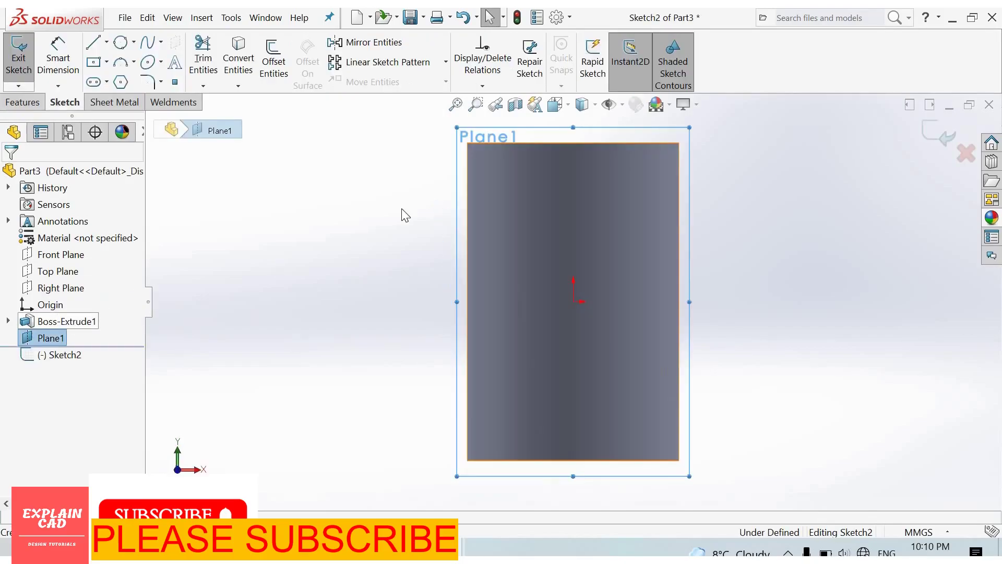
# Sketch a four-segment stepped line: about 59 mm down to the origin, about 54 mm right, down, and right again; delete the stray vertical end segment.
pyautogui.click(97, 48)
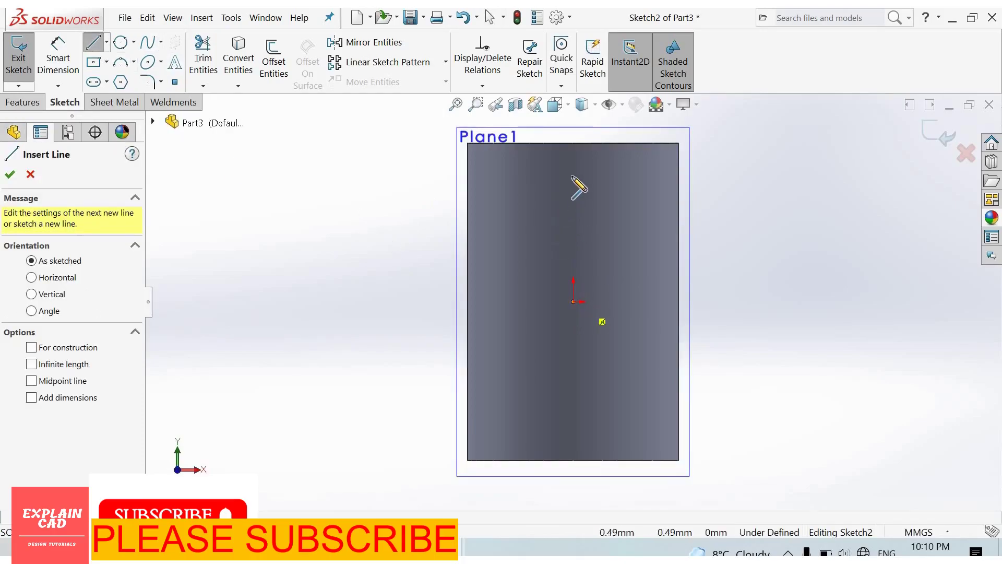
pyautogui.moveTo(573, 178); pyautogui.dragTo(573, 254)
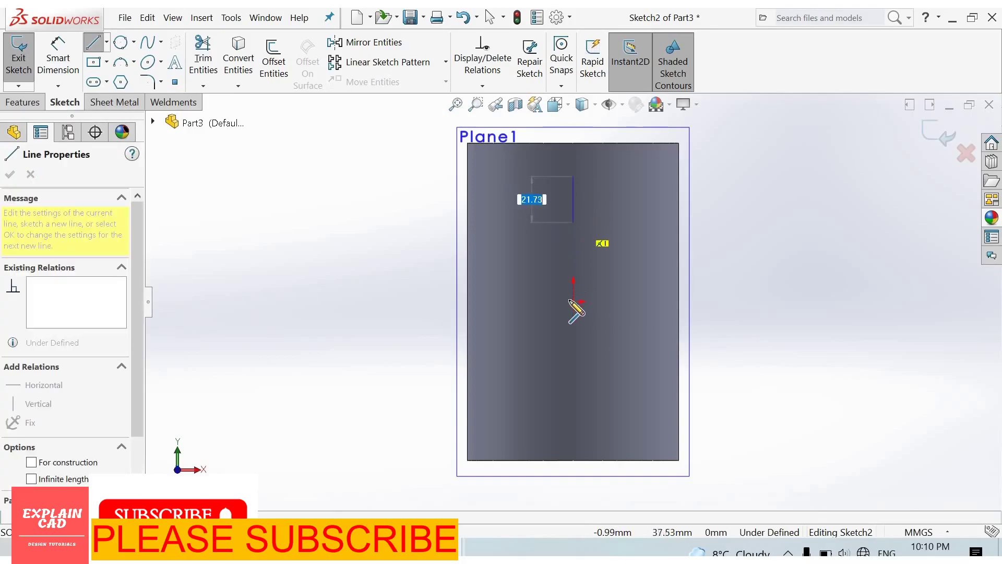
pyautogui.moveTo(573, 303); pyautogui.dragTo(573, 301)
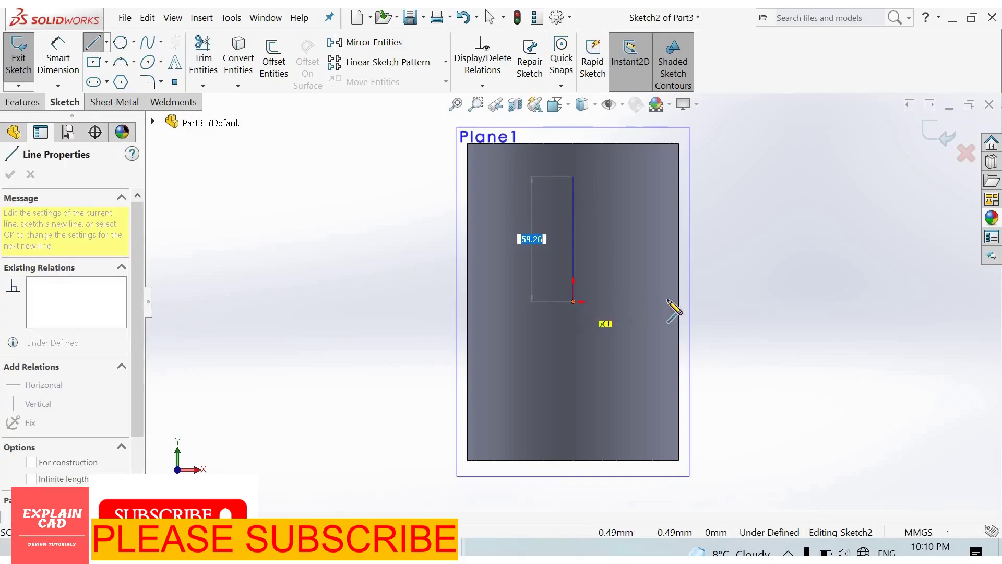
pyautogui.click(687, 302)
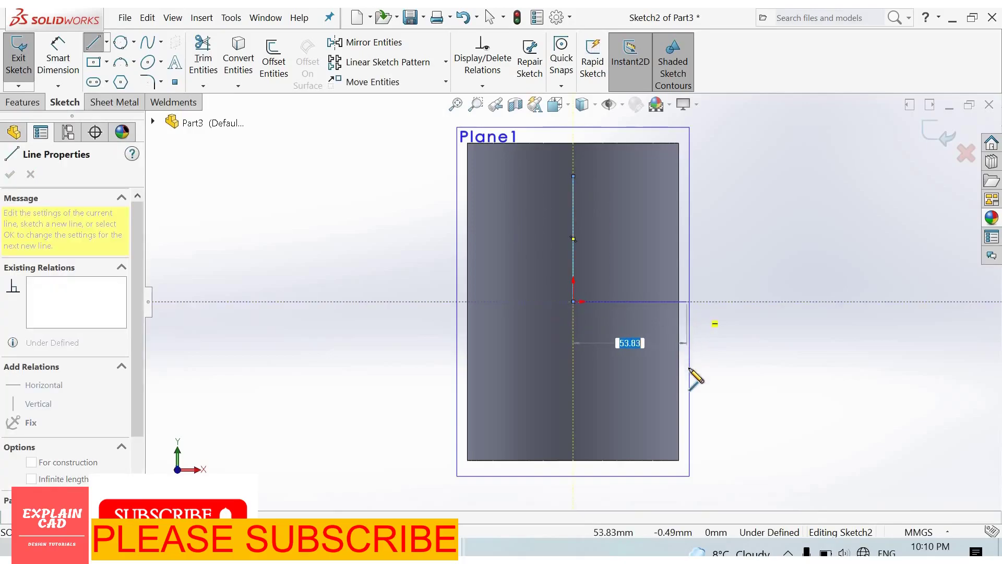
pyautogui.click(687, 409)
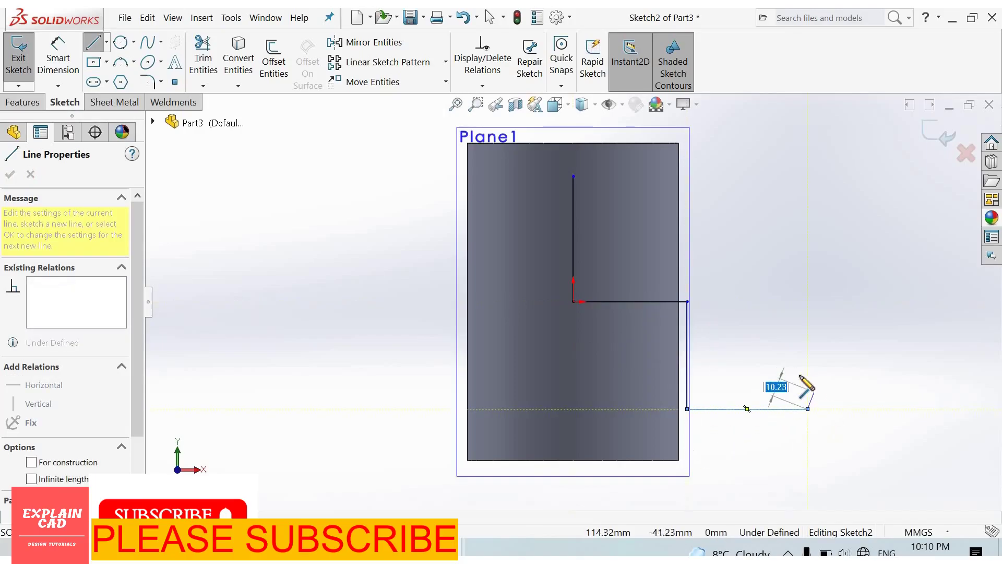
pyautogui.click(807, 376)
pyautogui.rightClick(811, 386)
pyautogui.click(806, 360)
pyautogui.click(808, 387)
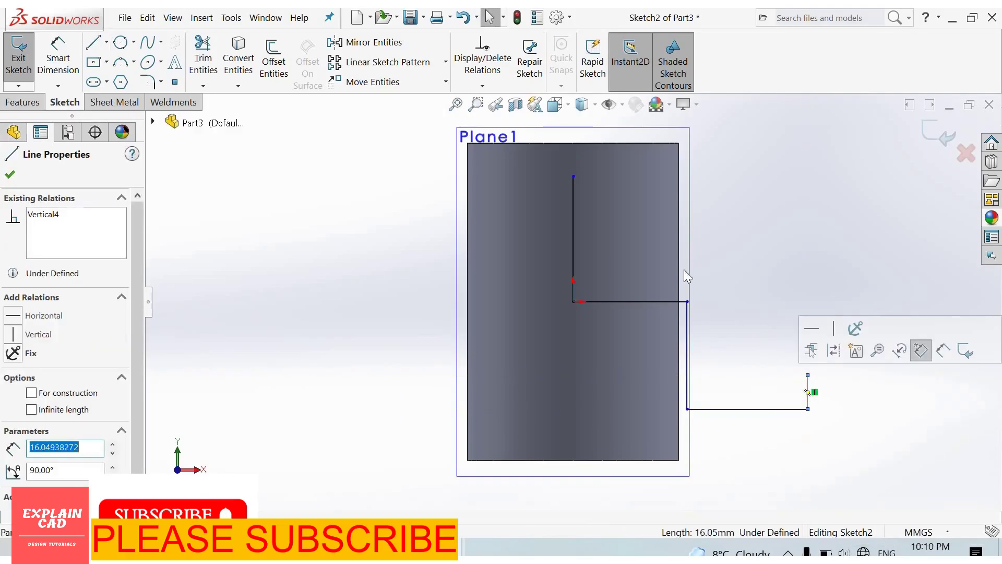
pyautogui.press('Escape')
# Offset the whole stepped line chain by 20 mm towards its lower-left side.
pyautogui.click(277, 68)
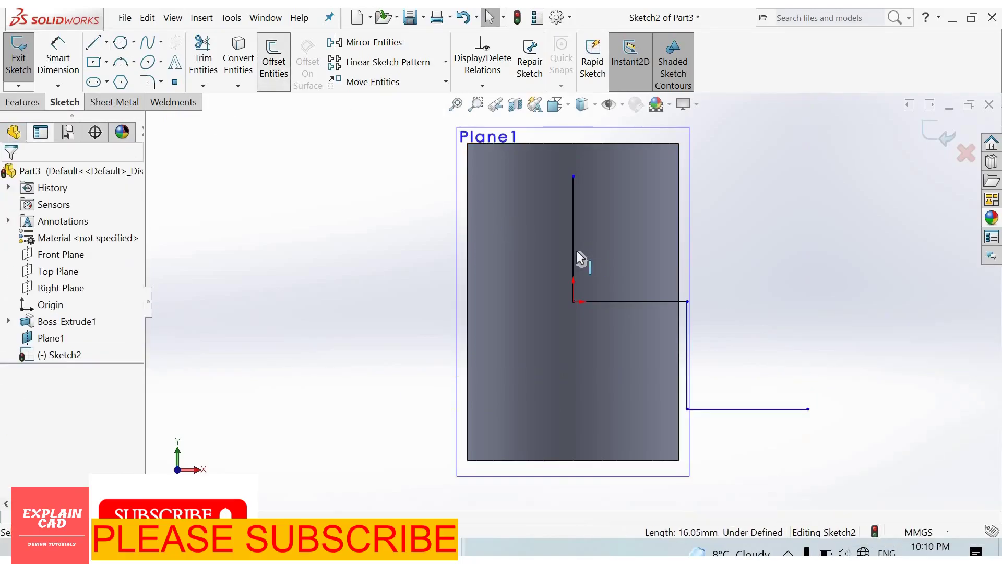
pyautogui.click(575, 261)
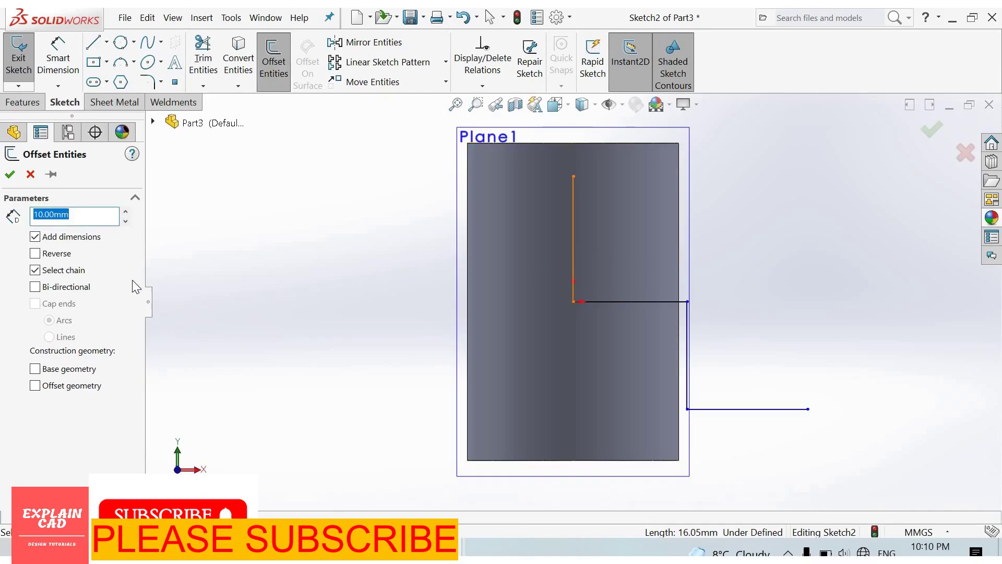
pyautogui.click(35, 254)
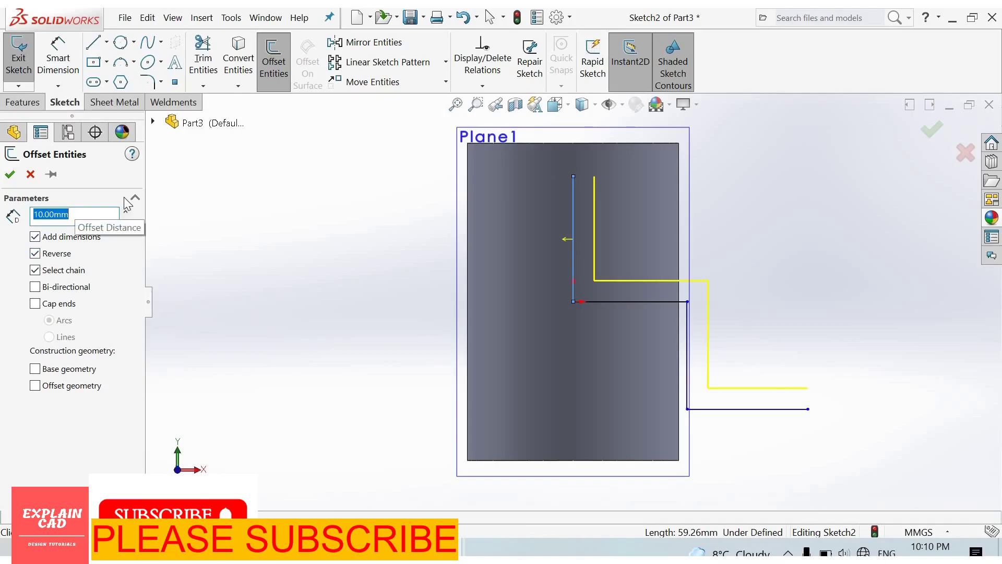
pyautogui.write('20')
pyautogui.press('Return')
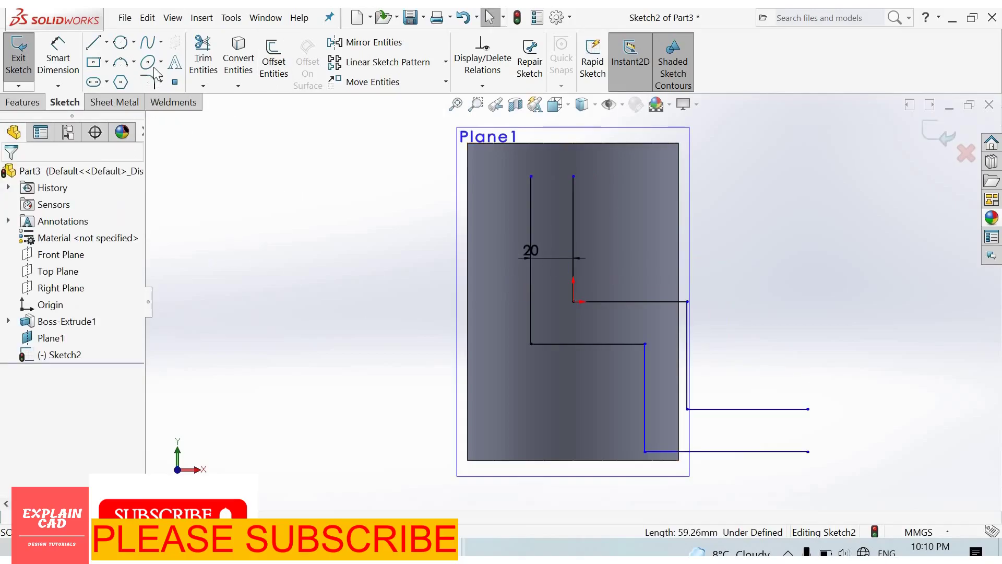
# Close both open ends of the offset stepped profile with straight lines.
pyautogui.click(93, 46)
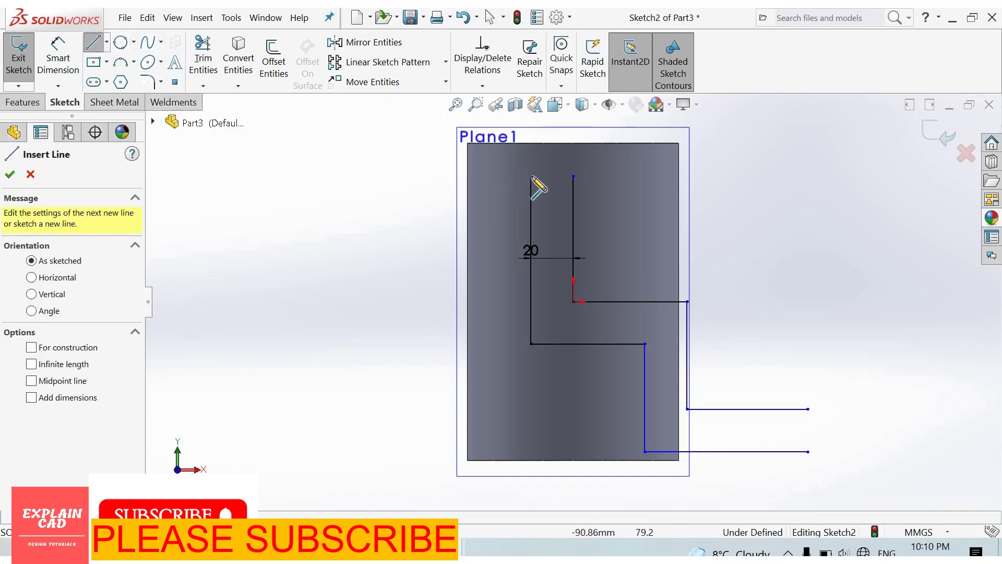
pyautogui.moveTo(531, 176); pyautogui.dragTo(573, 176)
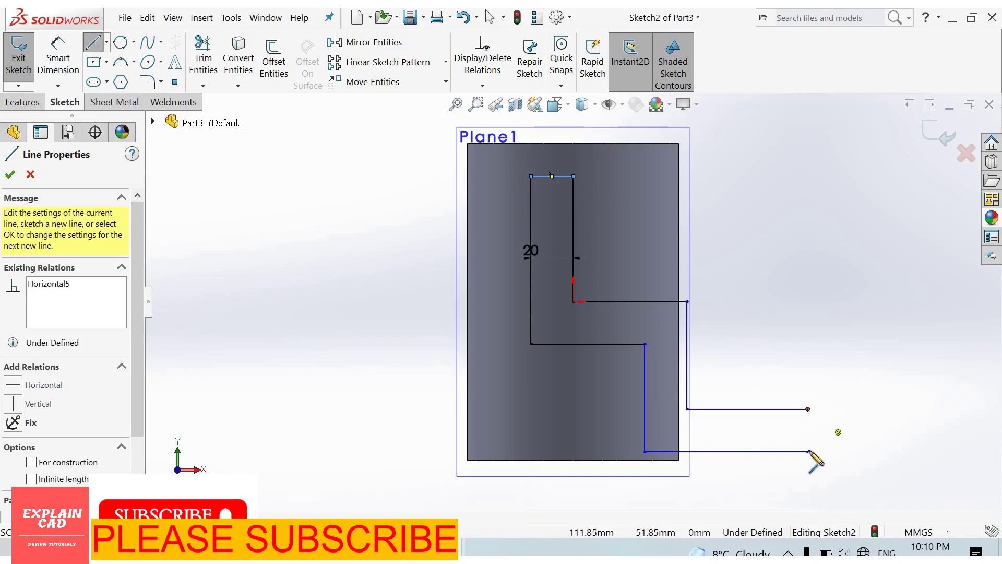
pyautogui.moveTo(808, 451); pyautogui.dragTo(808, 409)
pyautogui.rightClick(791, 307)
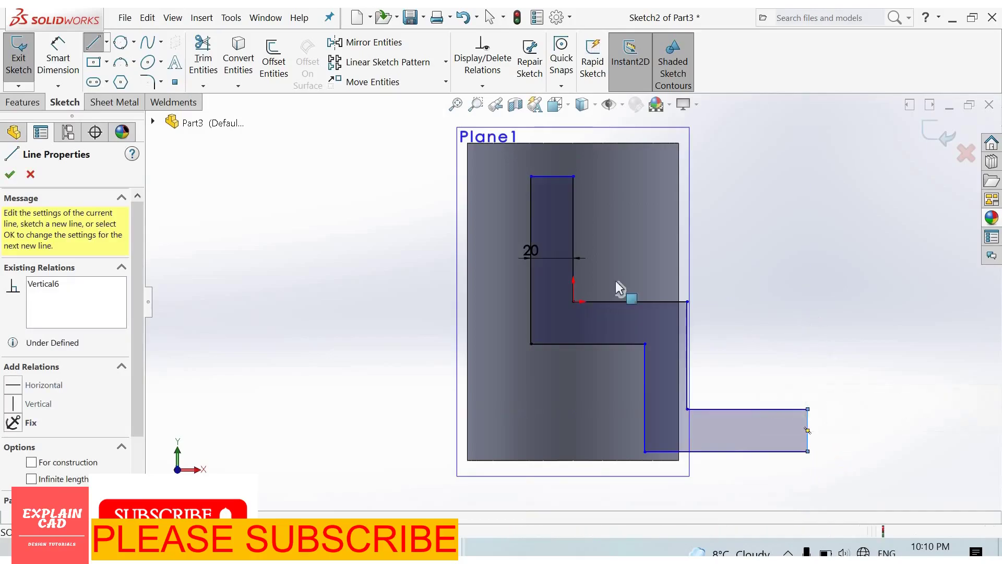
pyautogui.click(794, 317)
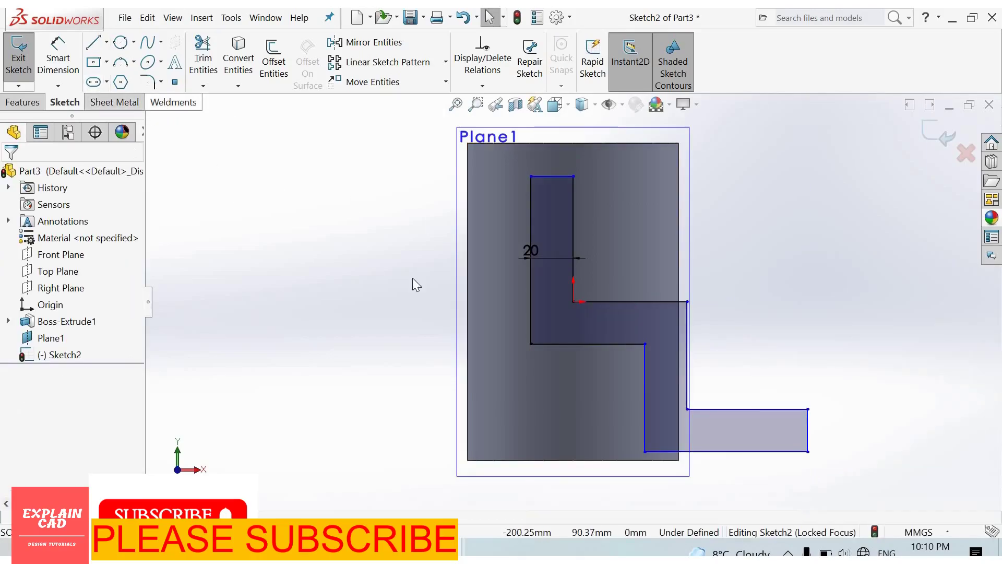
# Fillet the six bend corners of the stepped profile with a 10 mm radius and exit the sketch.
pyautogui.press('s')
pyautogui.click(531, 343)
pyautogui.click(575, 303)
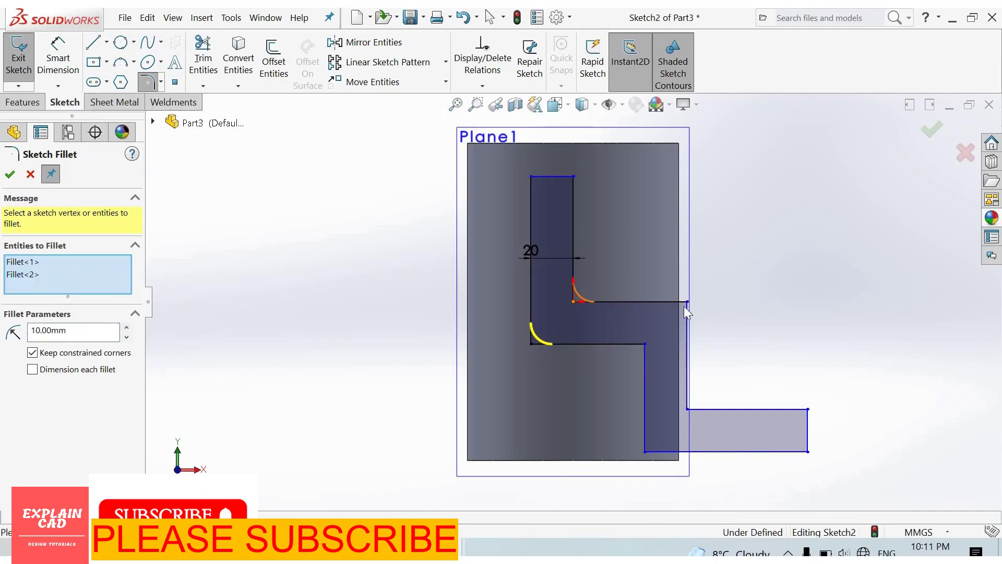
pyautogui.click(687, 302)
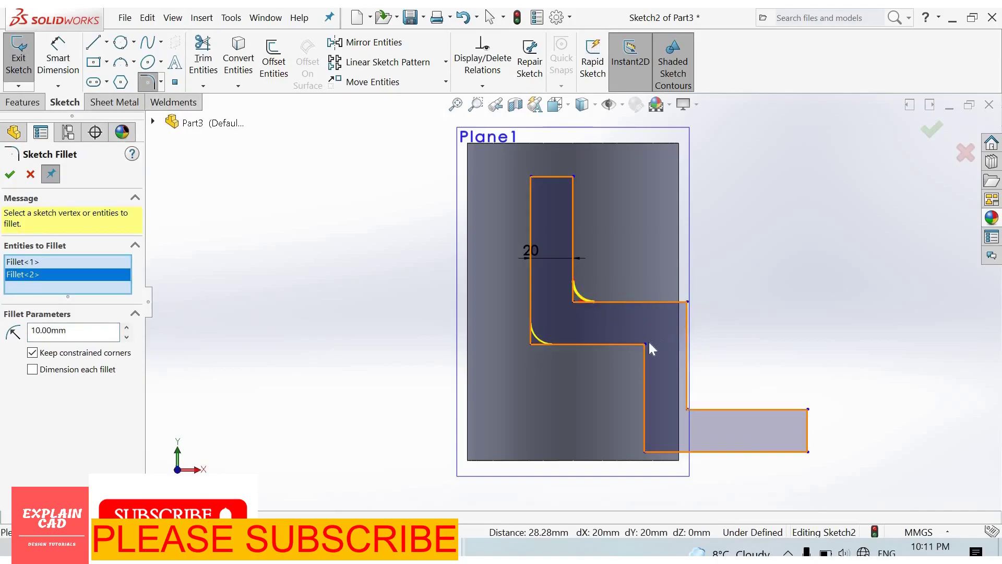
pyautogui.click(646, 452)
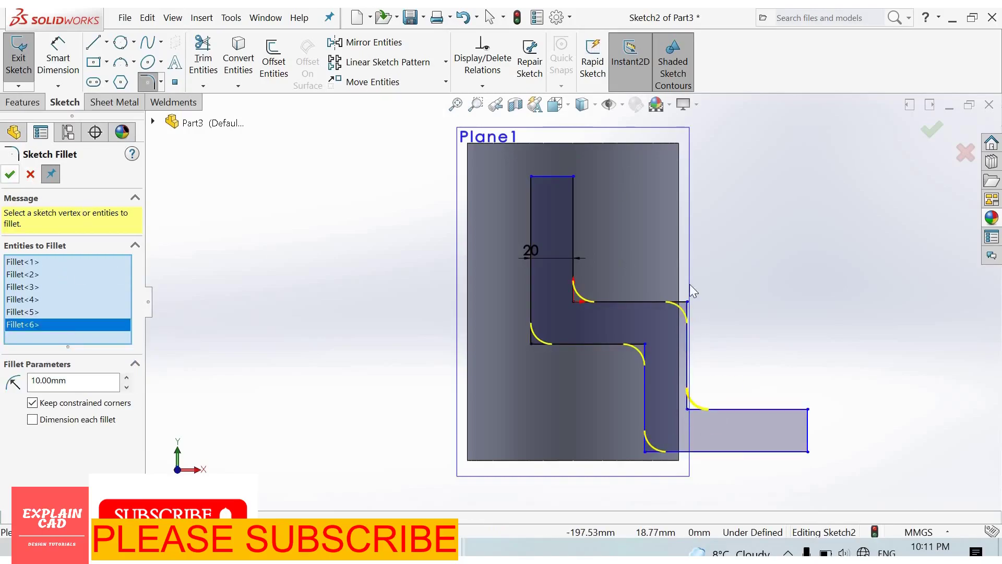
pyautogui.press('Return')
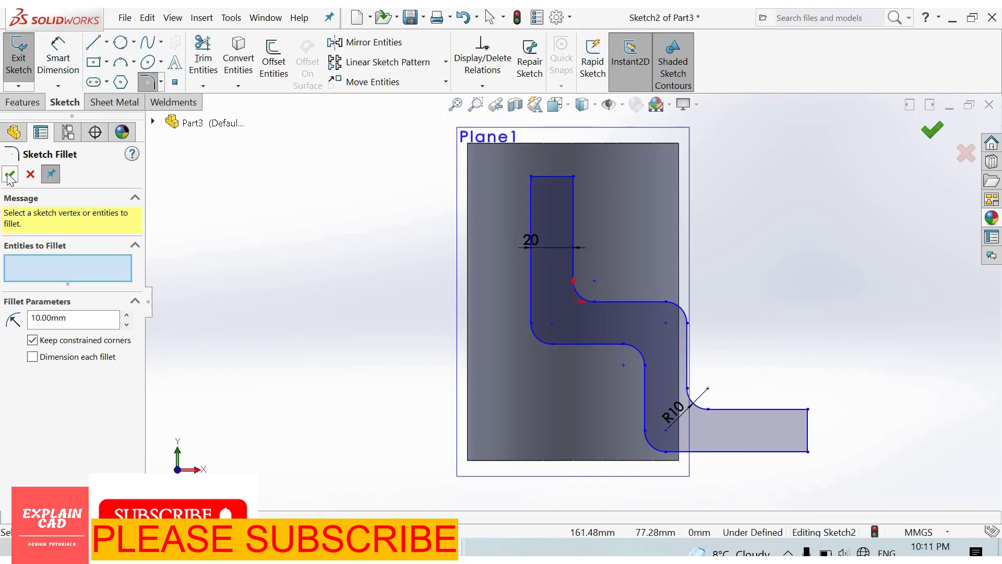
pyautogui.press('Escape')
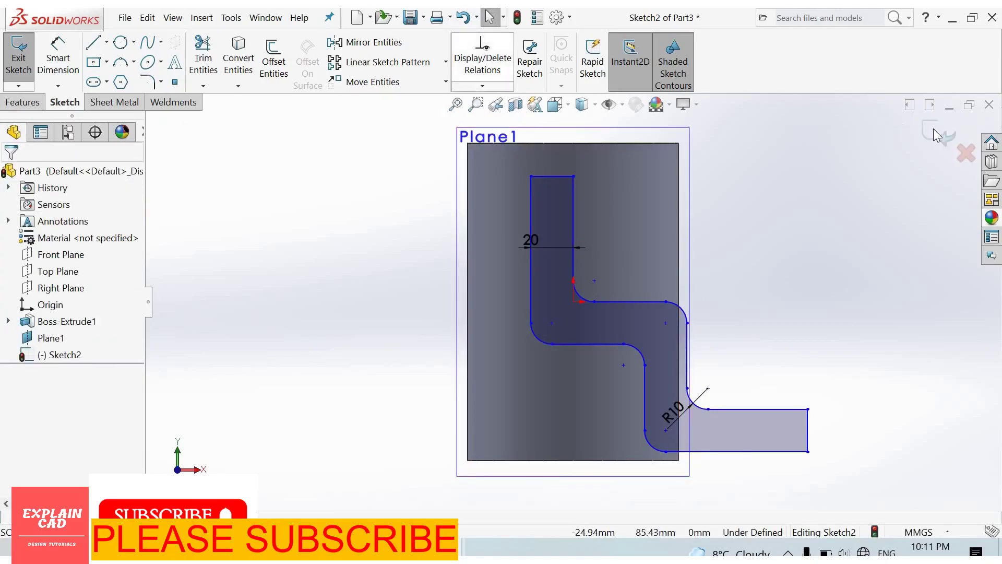
pyautogui.hotkey('ctrl', 'b')
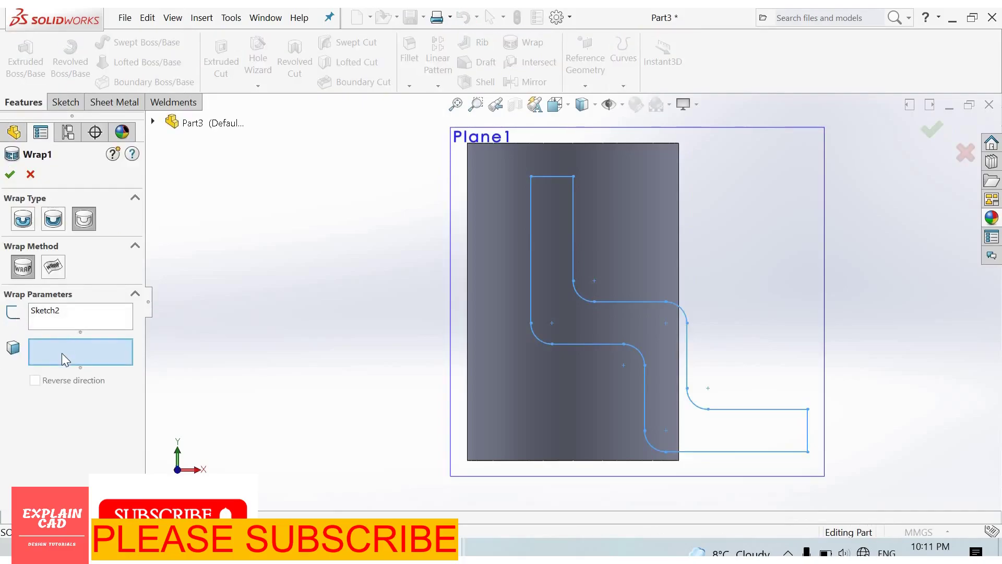
# Wrap the stepped profile around the cylinder's outer face using the Emboss type, and hide Plane1.
pyautogui.click(509, 357)
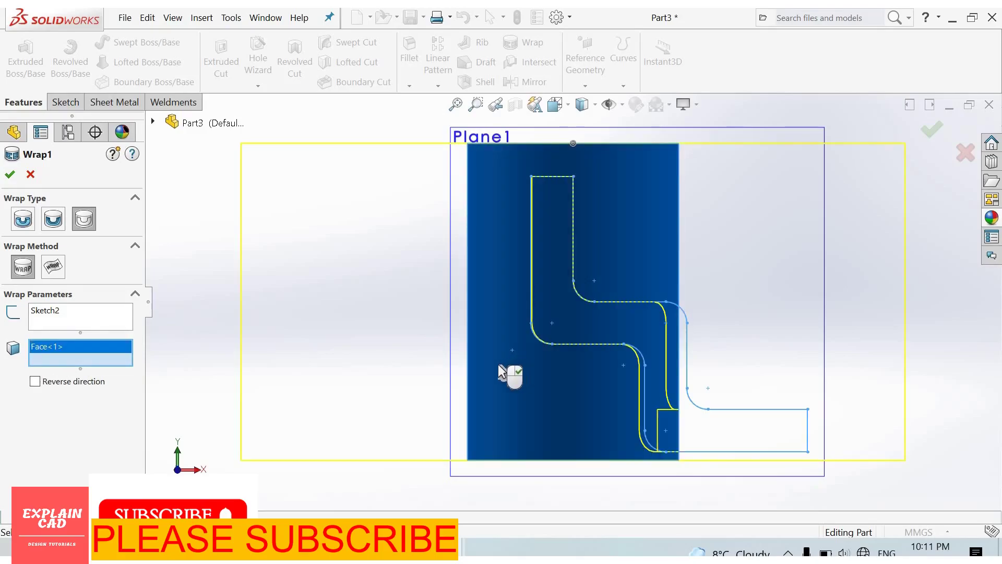
pyautogui.click(23, 219)
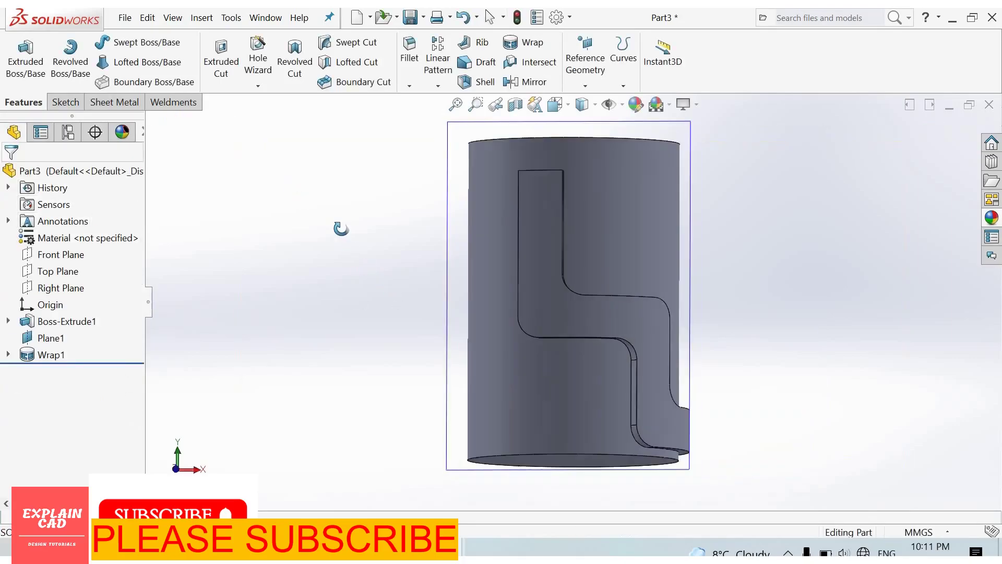
pyautogui.click(50, 337)
pyautogui.click(81, 318)
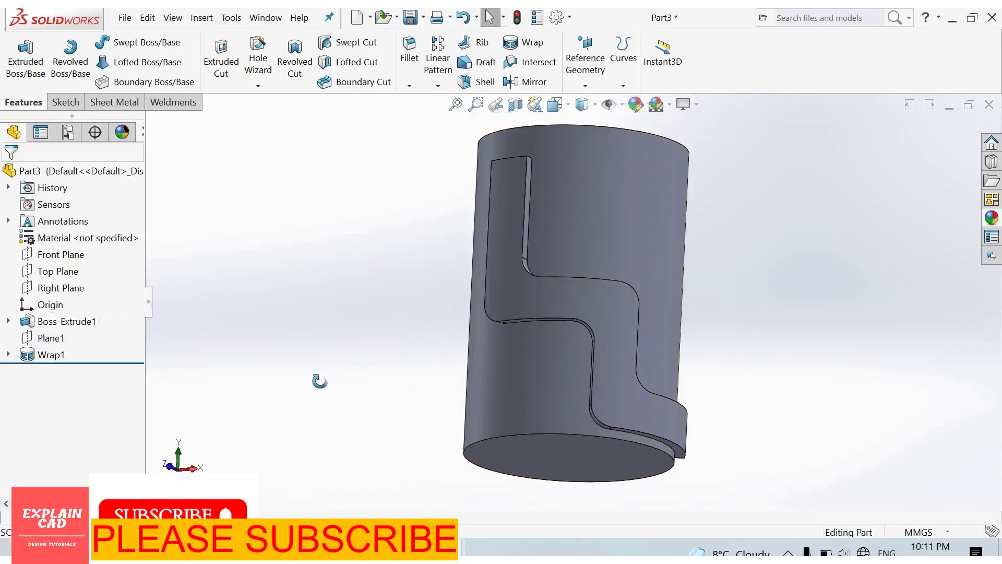
# Change the cylinder's wrap feature to the Deboss type with a 10 mm depth.
pyautogui.moveTo(319, 380); pyautogui.dragTo(550, 219, button='middle')
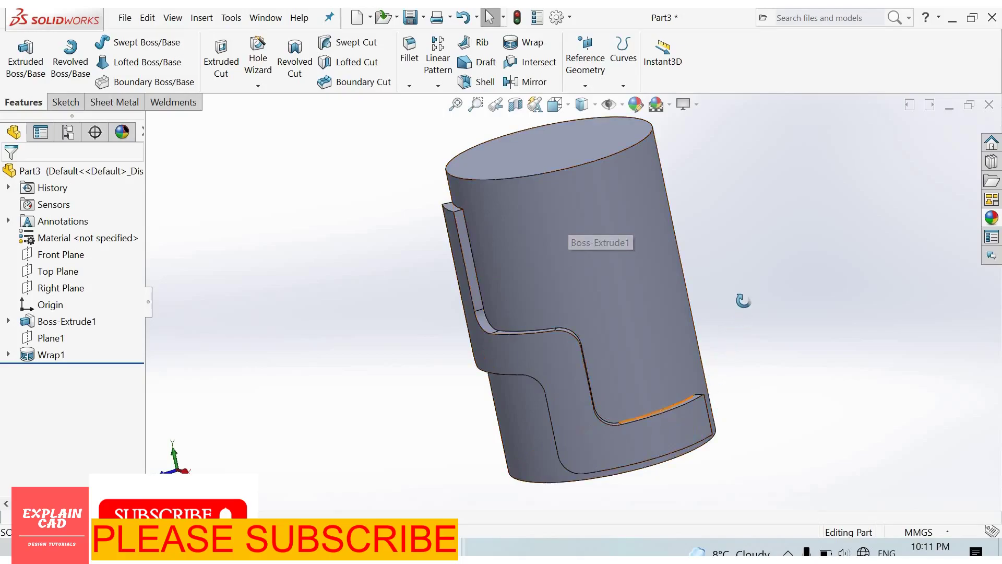
pyautogui.moveTo(720, 195); pyautogui.dragTo(616, 313, button='middle')
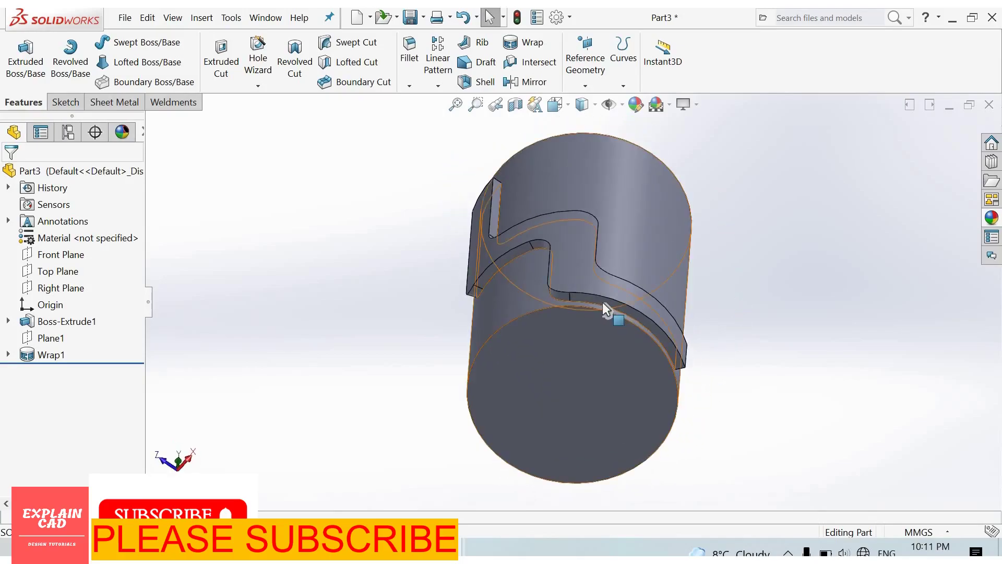
pyautogui.moveTo(631, 463); pyautogui.dragTo(428, 418, button='middle')
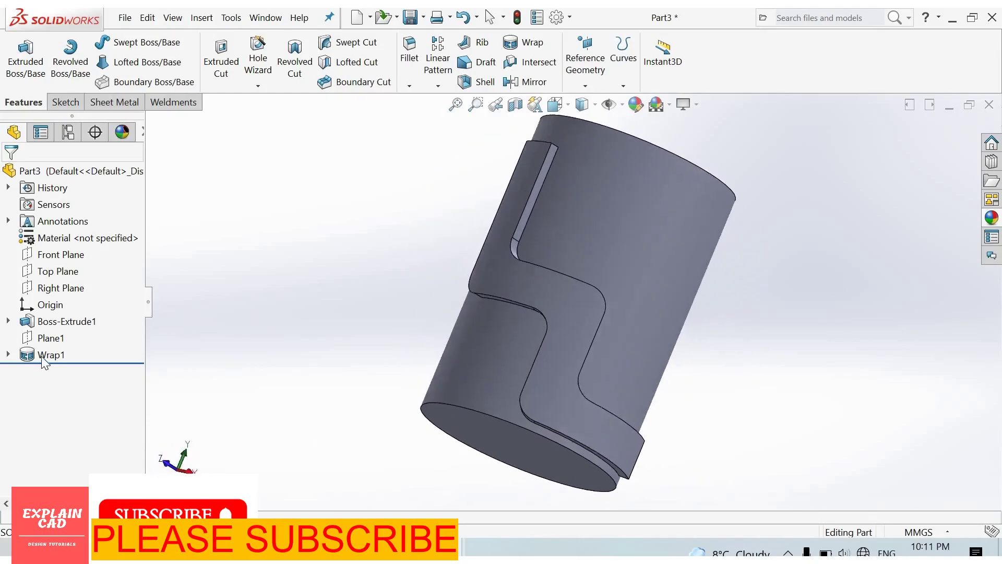
pyautogui.click(50, 355)
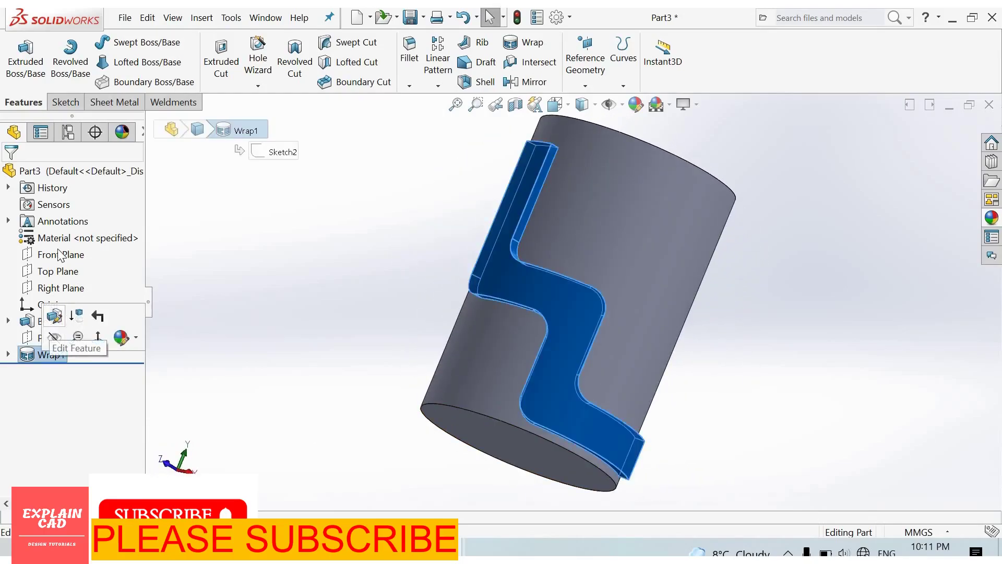
pyautogui.click(55, 316)
pyautogui.click(50, 224)
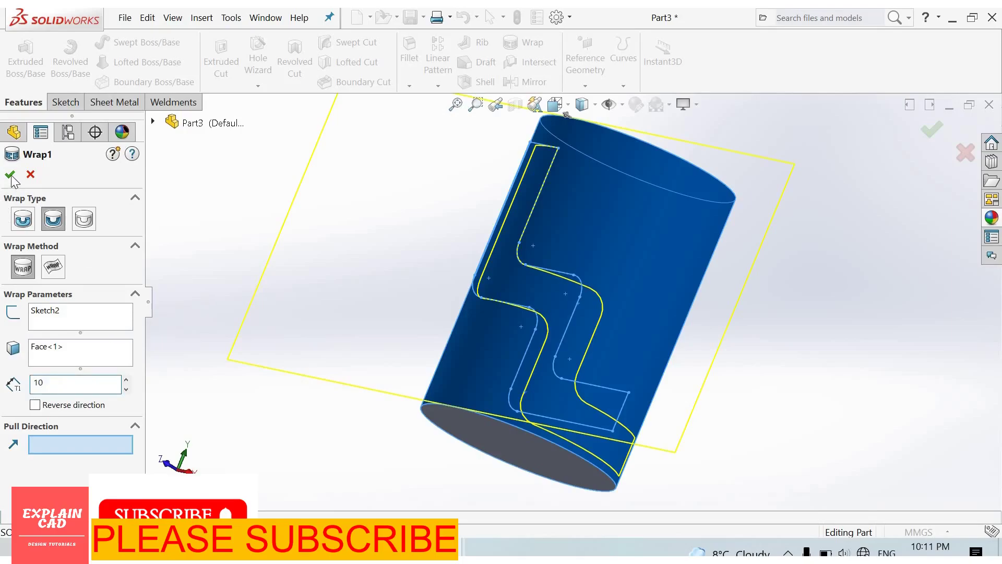
pyautogui.press('Return')
pyautogui.moveTo(313, 351); pyautogui.dragTo(430, 334, button='middle')
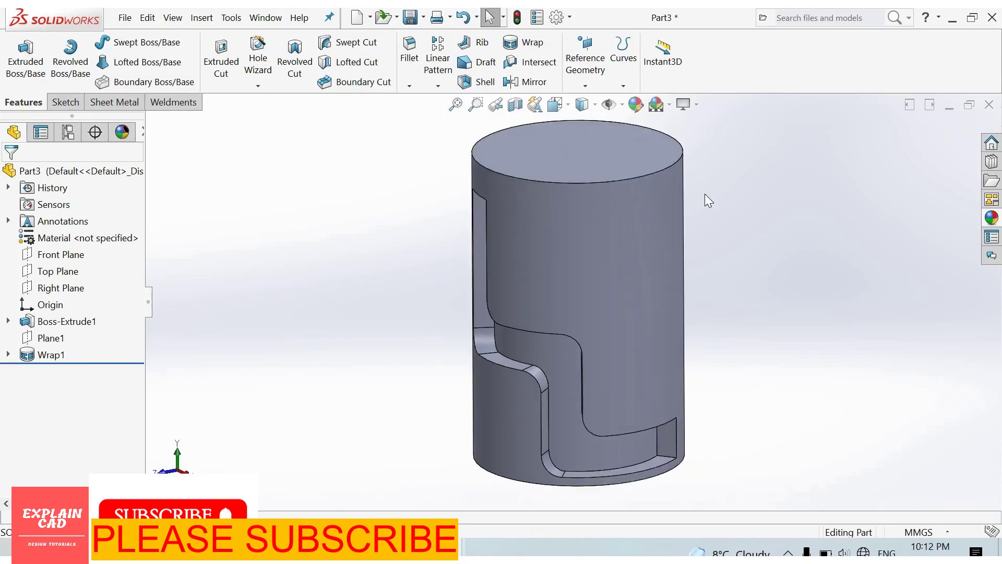